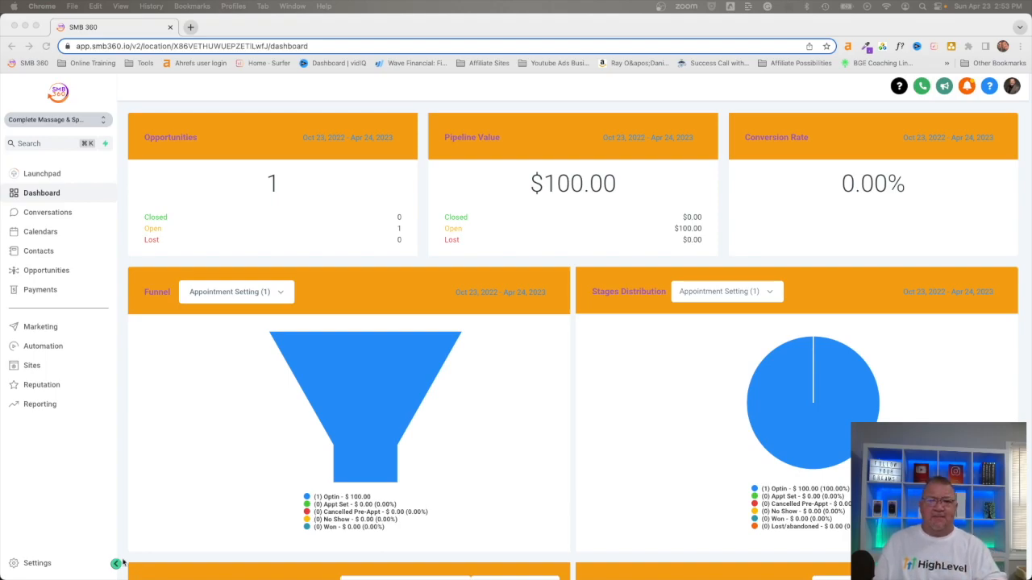
- Open the Newsletter Funnel's Product page in the page builder
click(27, 367)
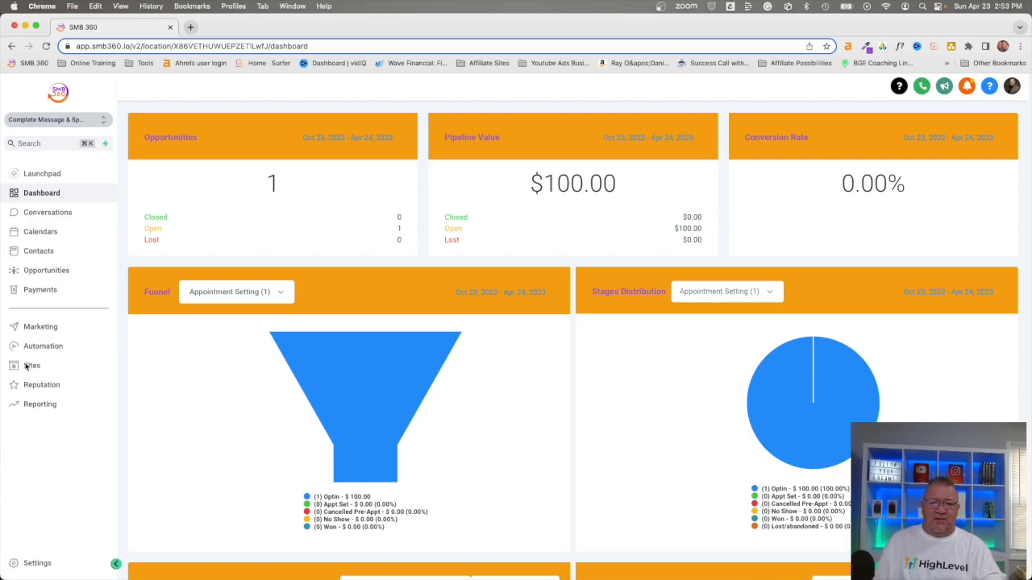
click(27, 367)
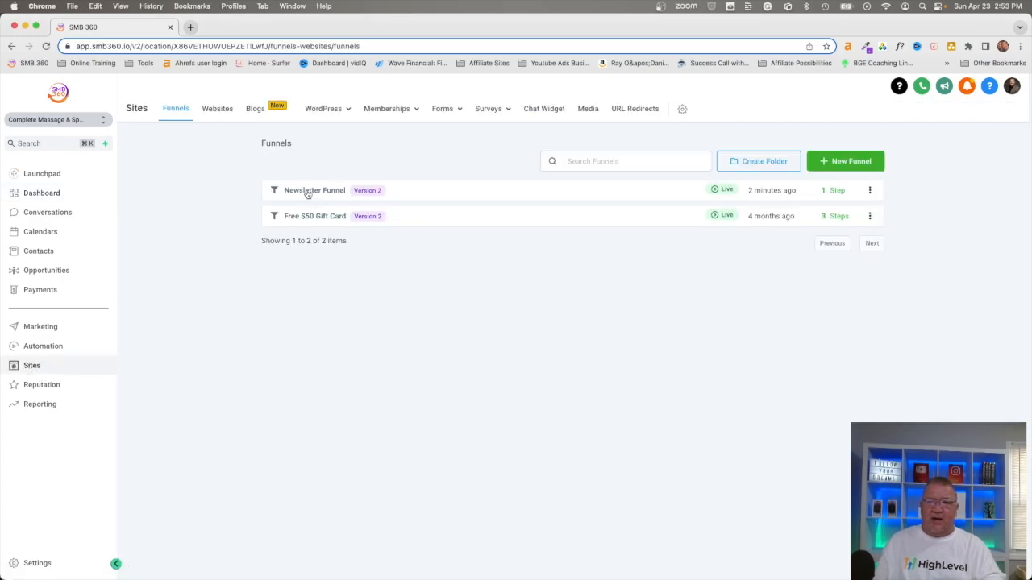
click(306, 191)
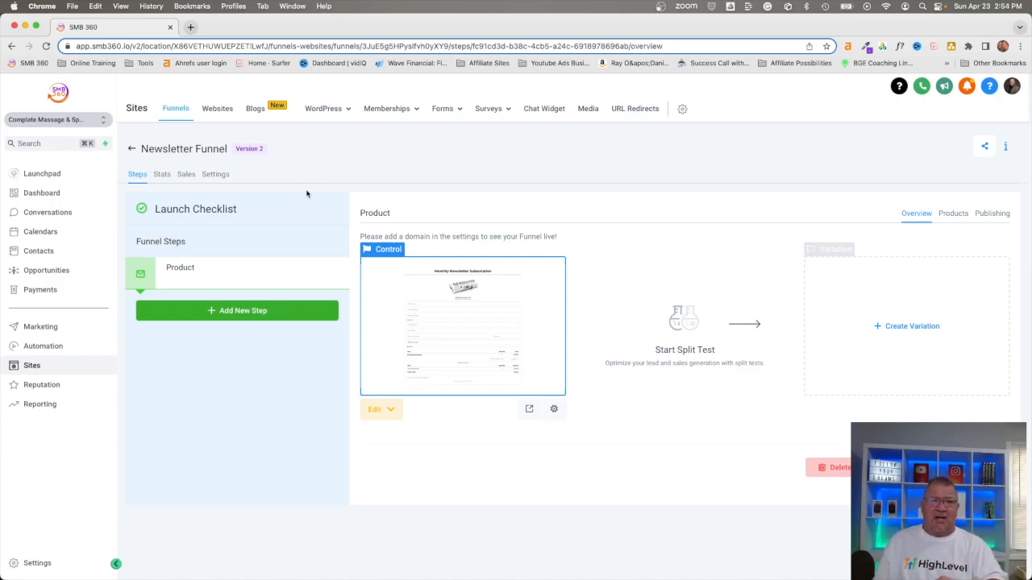
click(434, 315)
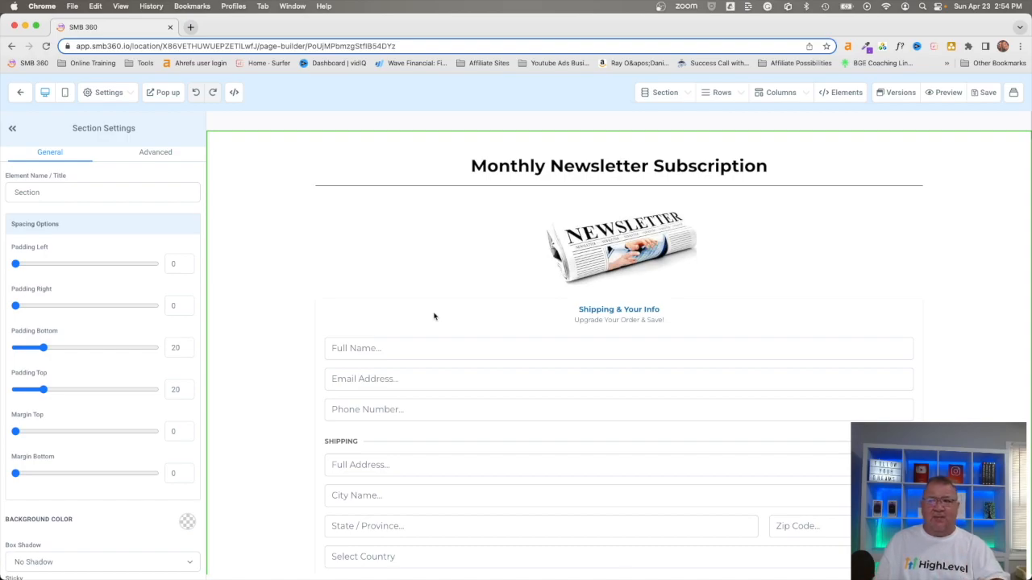
- Inspect the order page's headline, newsletter image and one-step order form, and view the products assigned to the funnel's Product step
scroll(588, 338, down, 5)
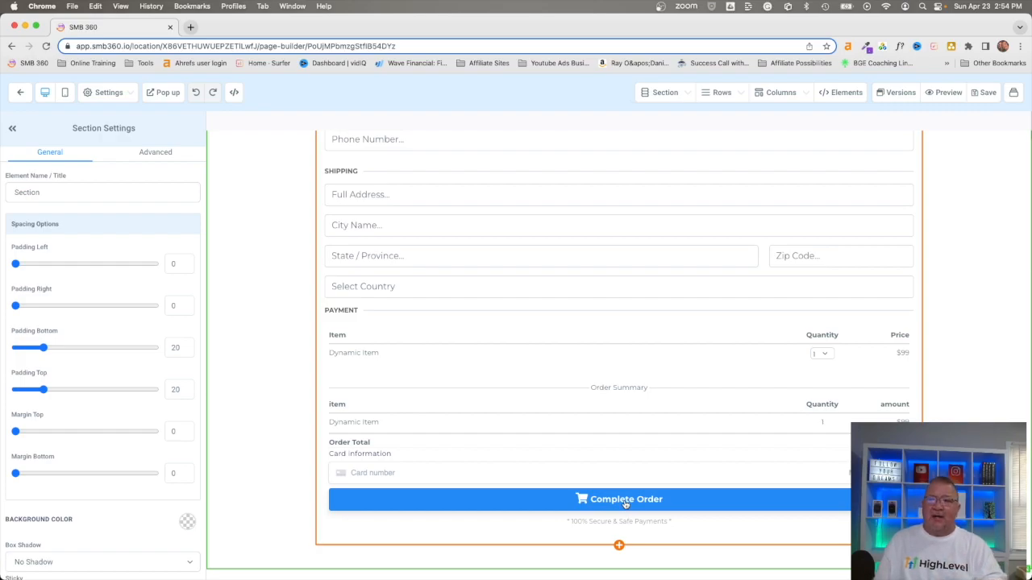
scroll(588, 440, up, 5)
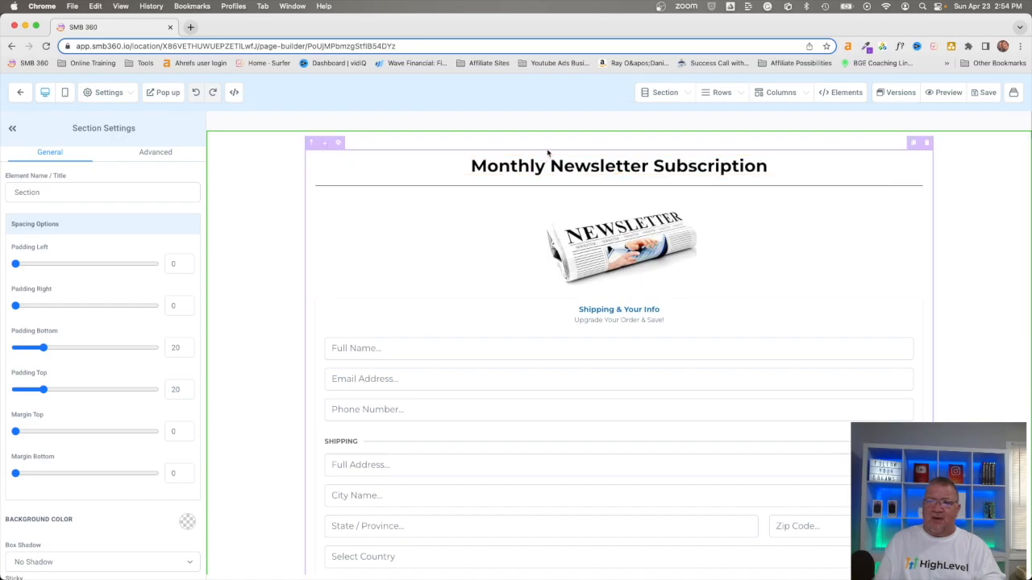
click(547, 162)
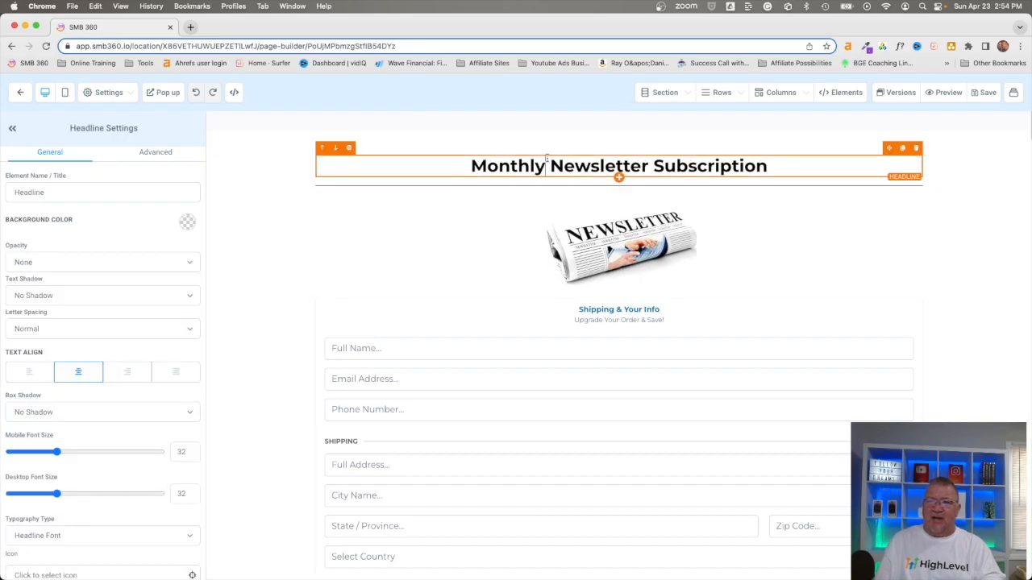
click(591, 248)
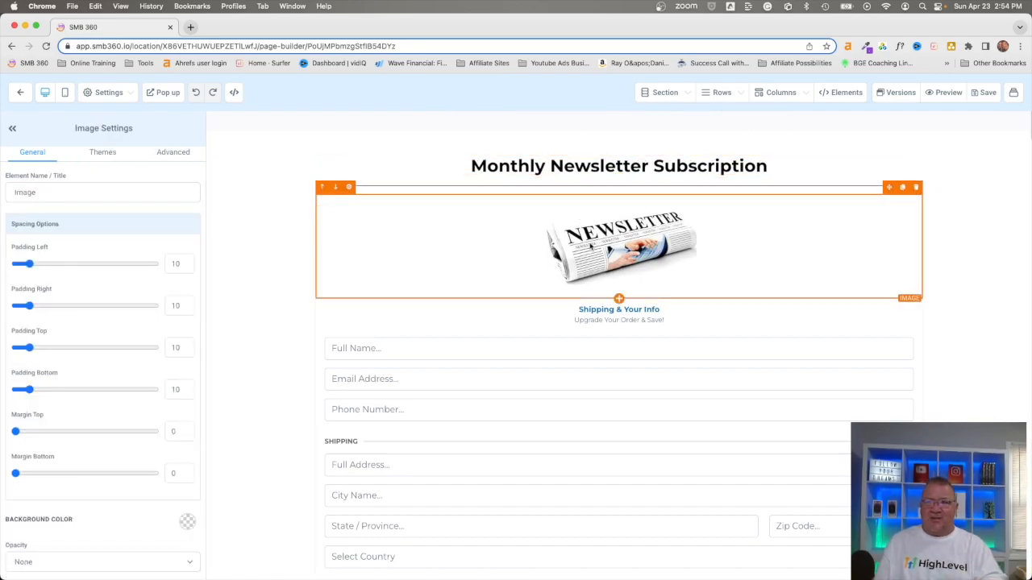
click(624, 391)
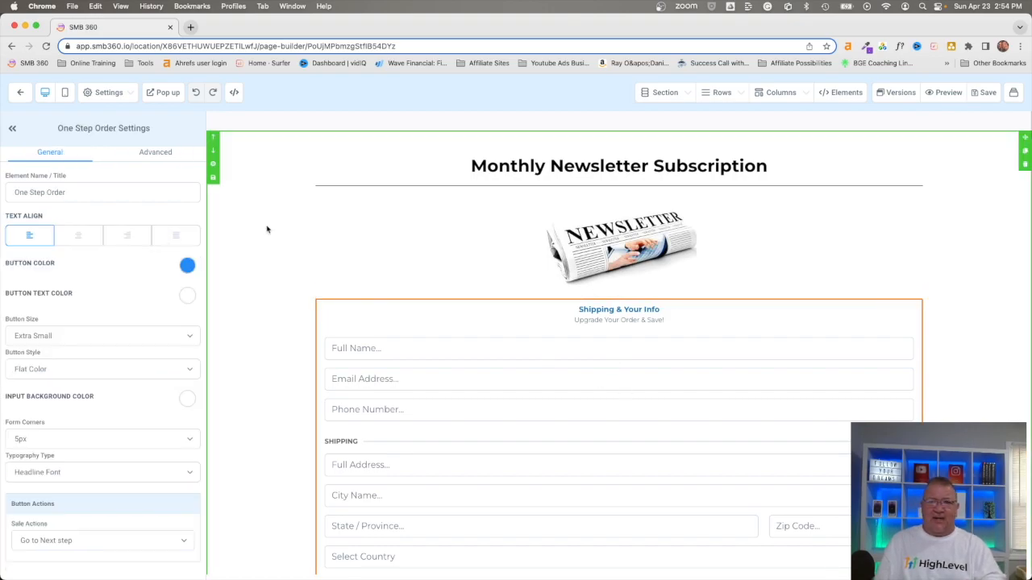
click(21, 92)
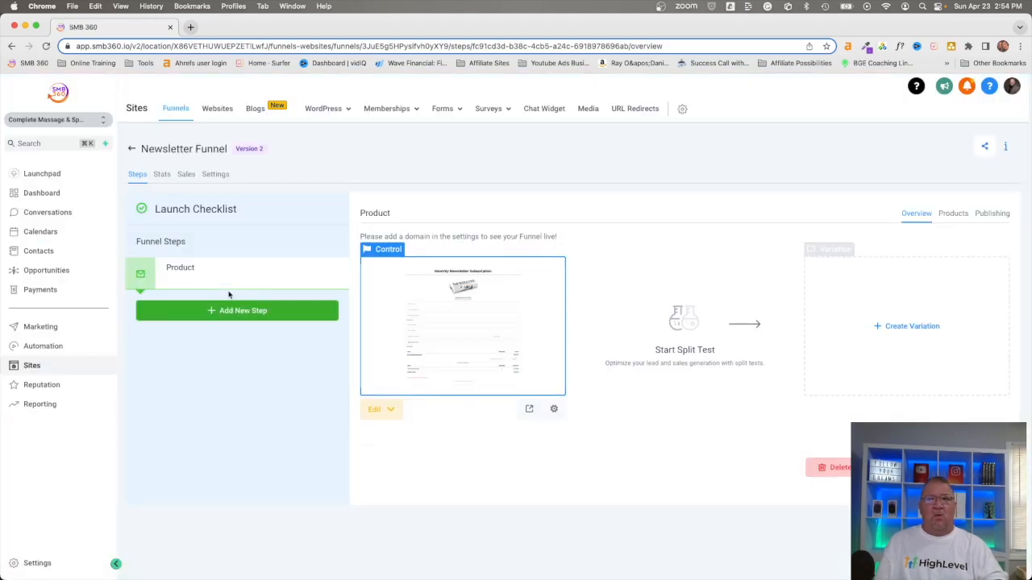
click(955, 215)
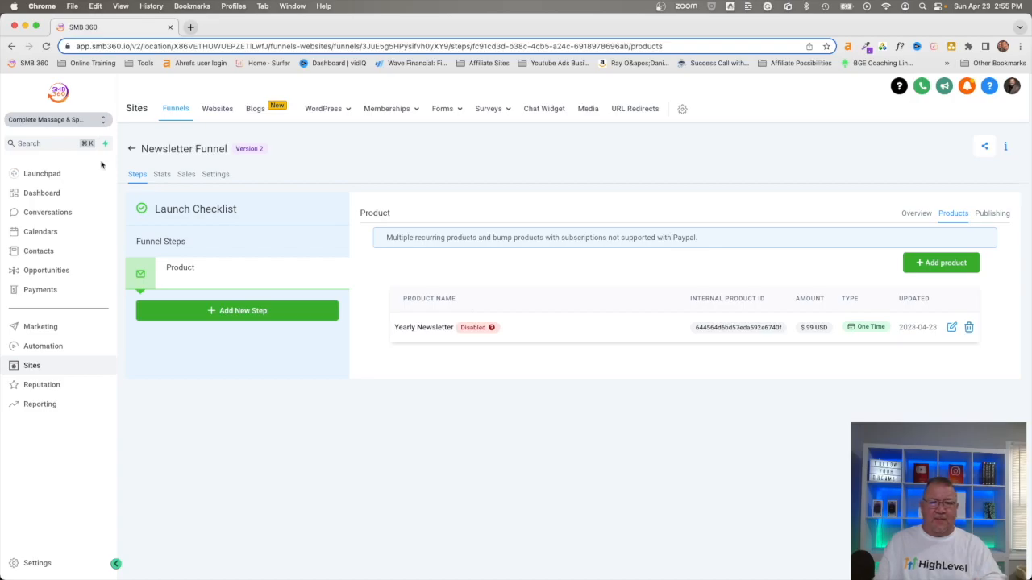
- Start a new product in the Payments product catalogue and name it Printed Newsletter
click(40, 290)
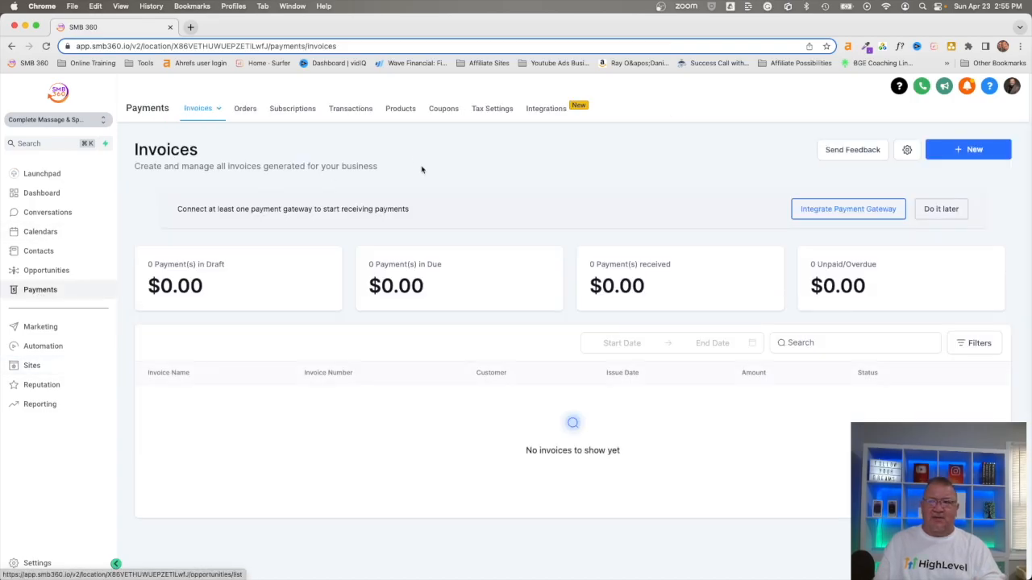
click(398, 109)
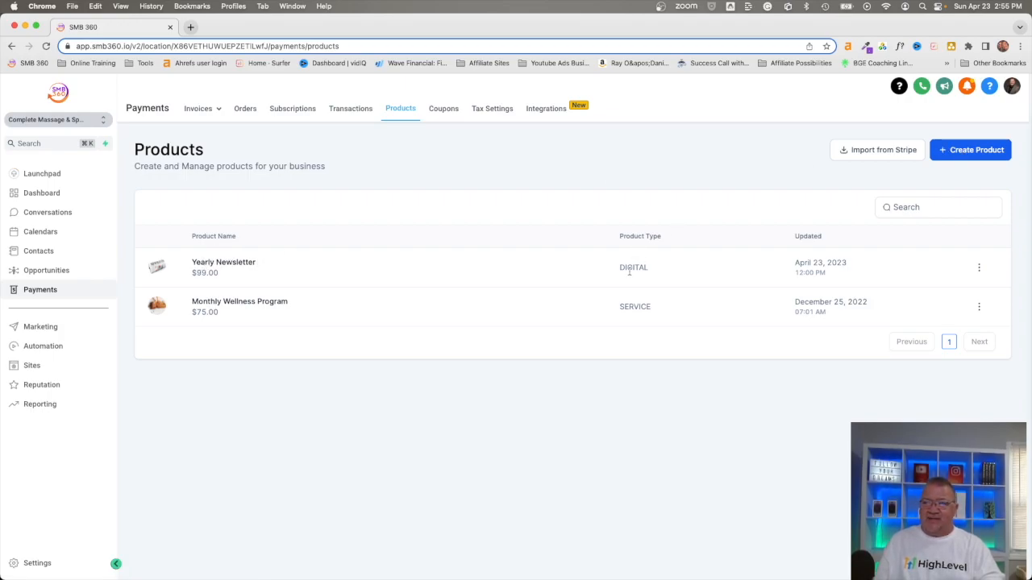
click(974, 149)
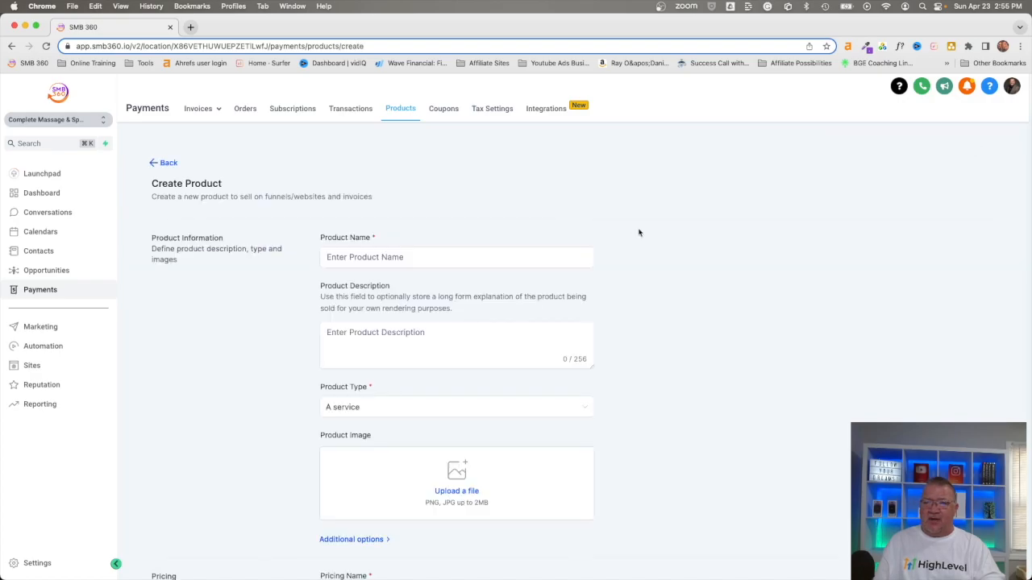
click(435, 258)
text(Printed)
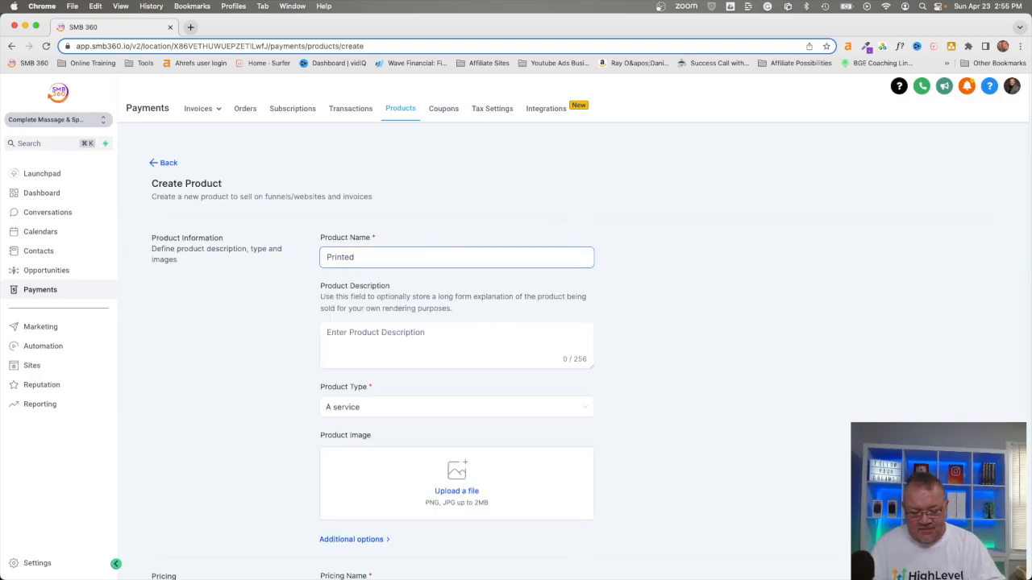
text( Newsletter)
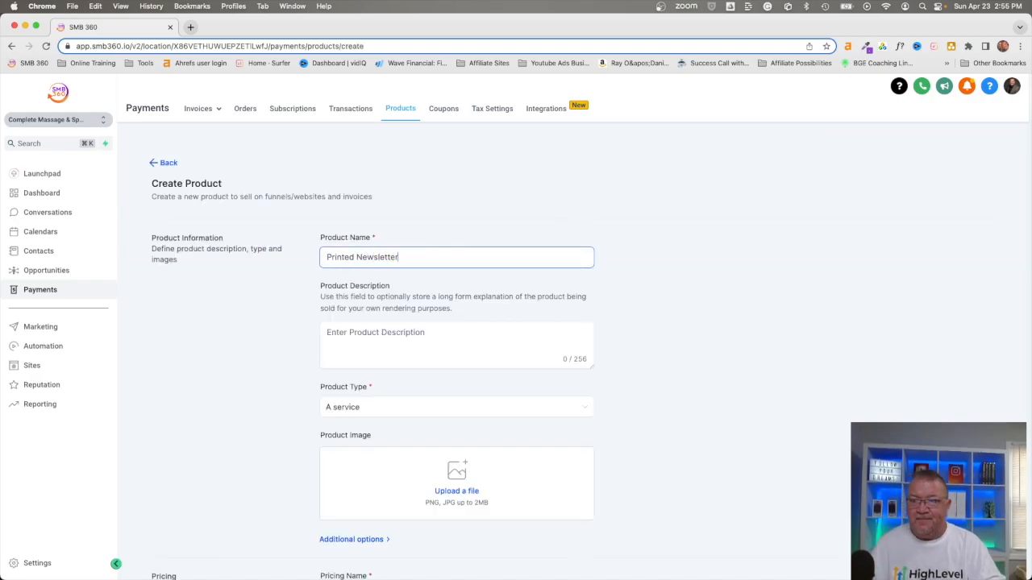
- Reuse the product name as the description and set the product type to Physical goods
drag(402, 257, 281, 244)
key(super+c)
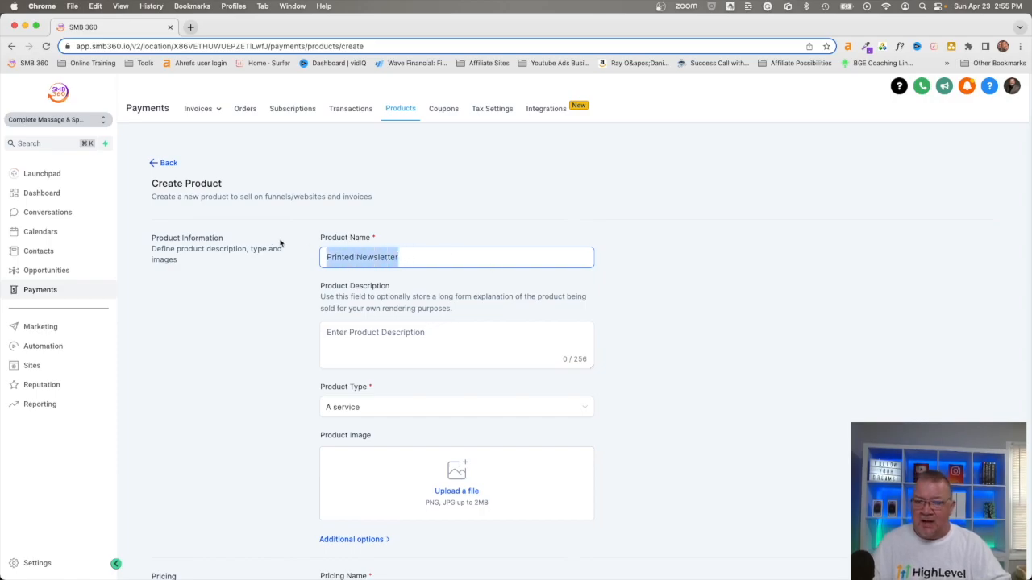
click(361, 356)
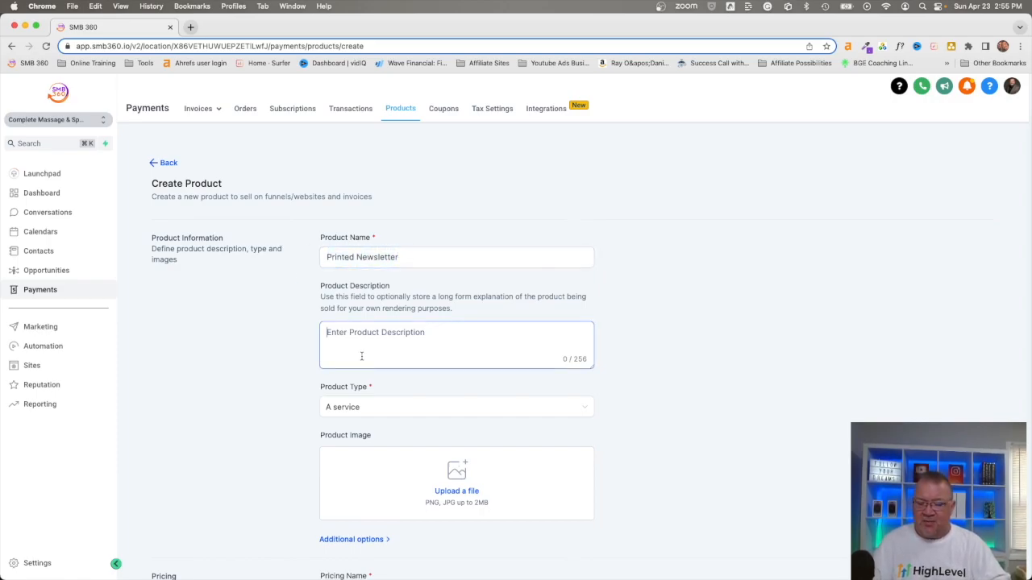
key(super+v)
click(359, 410)
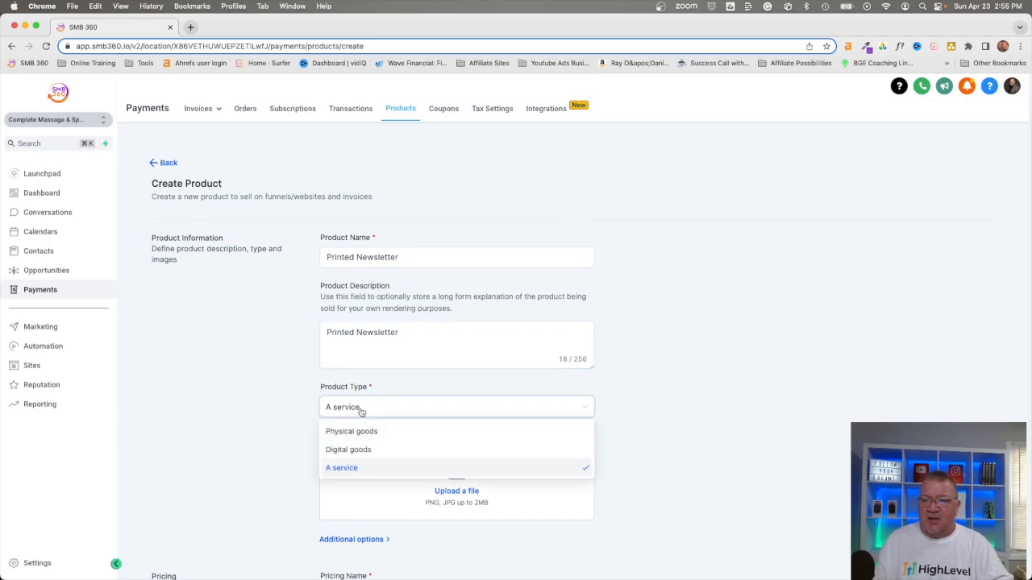
click(358, 433)
- Add newsletter.jpeg from the media library as the product image
scroll(581, 421, down, 5)
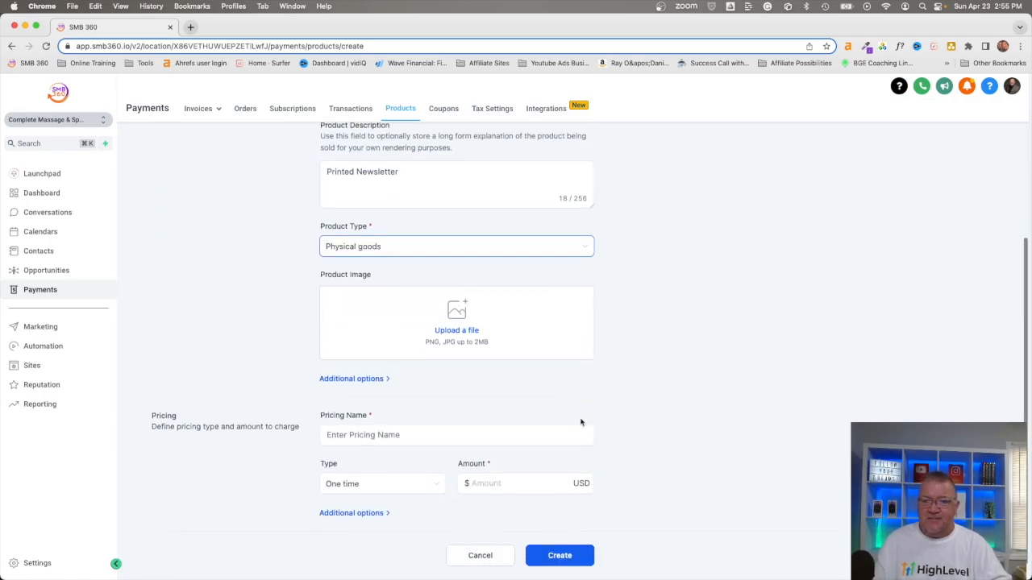
click(454, 329)
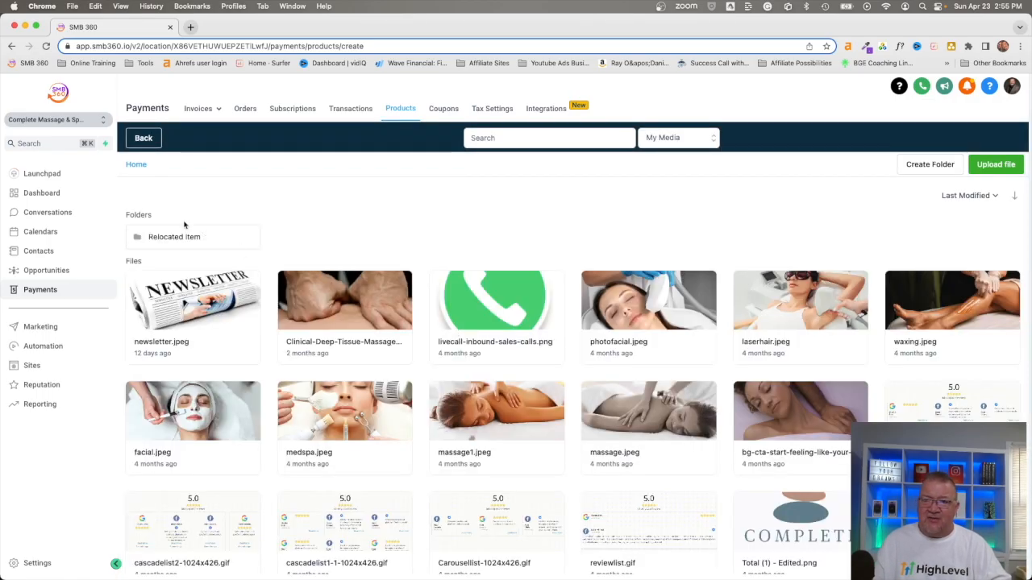
click(184, 275)
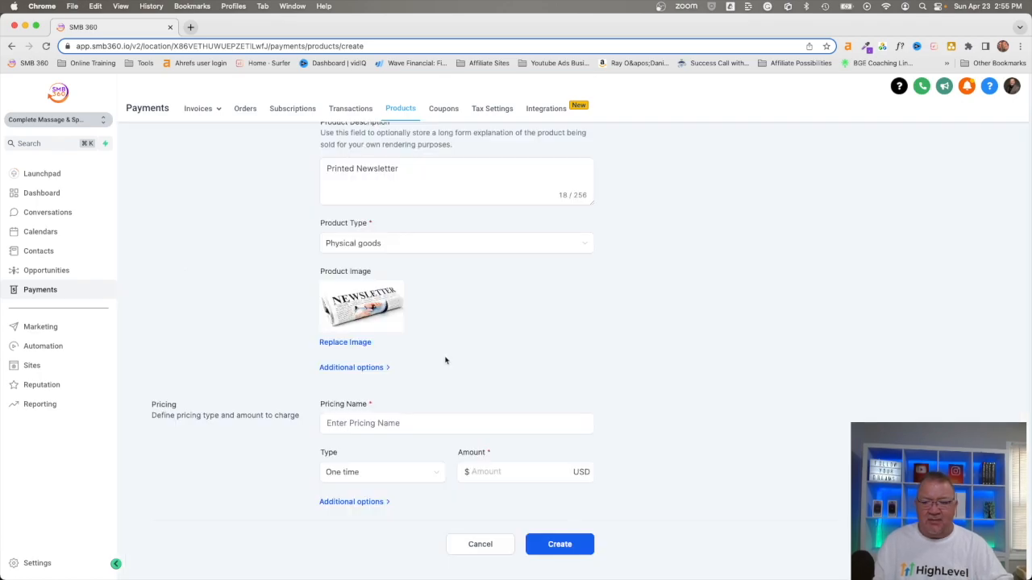
- Name the pricing Printed Newsletter with a one-time amount of 50 USD and create the product
scroll(443, 361, down, 1)
click(375, 414)
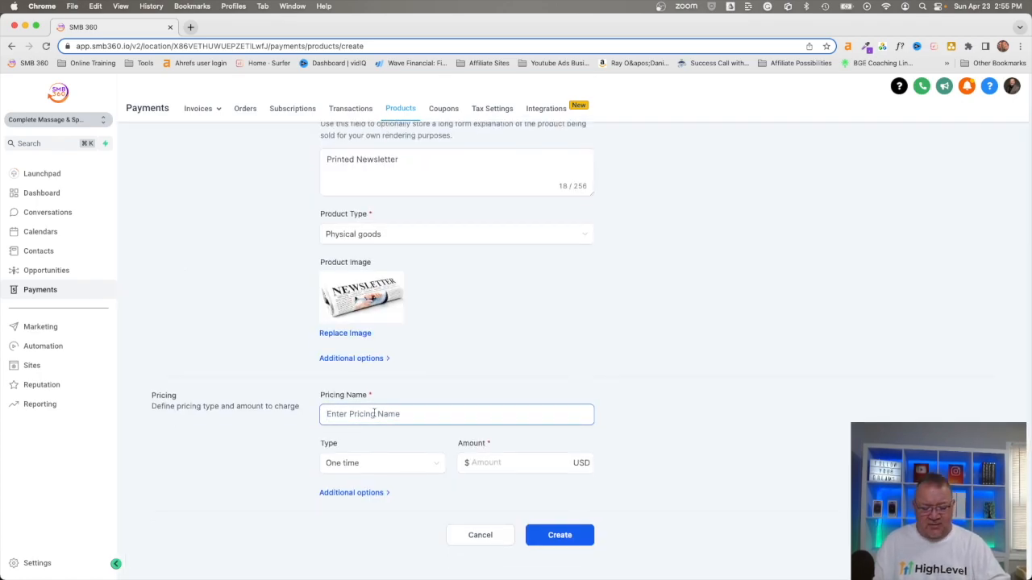
key(super+v)
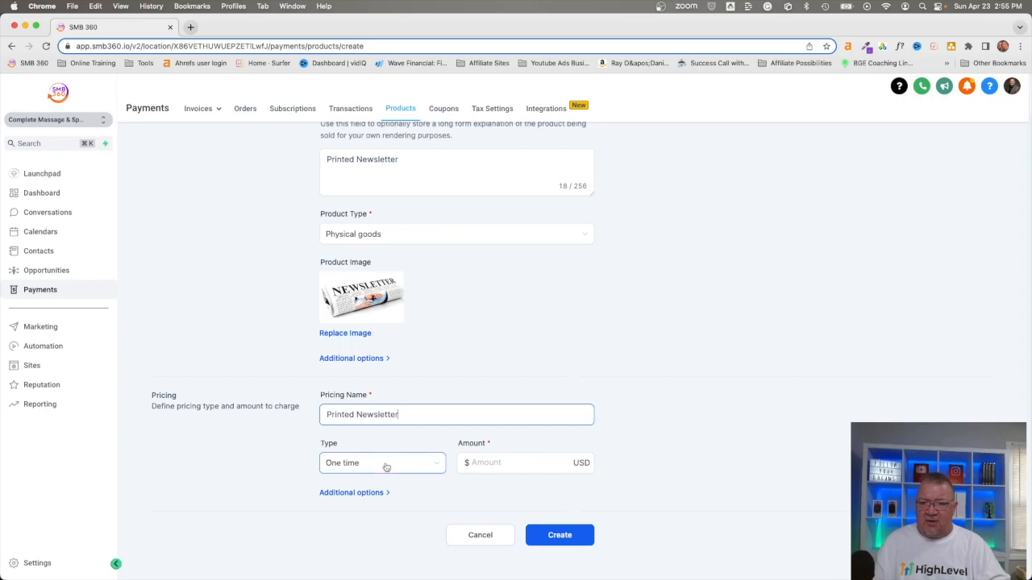
click(494, 464)
text(50)
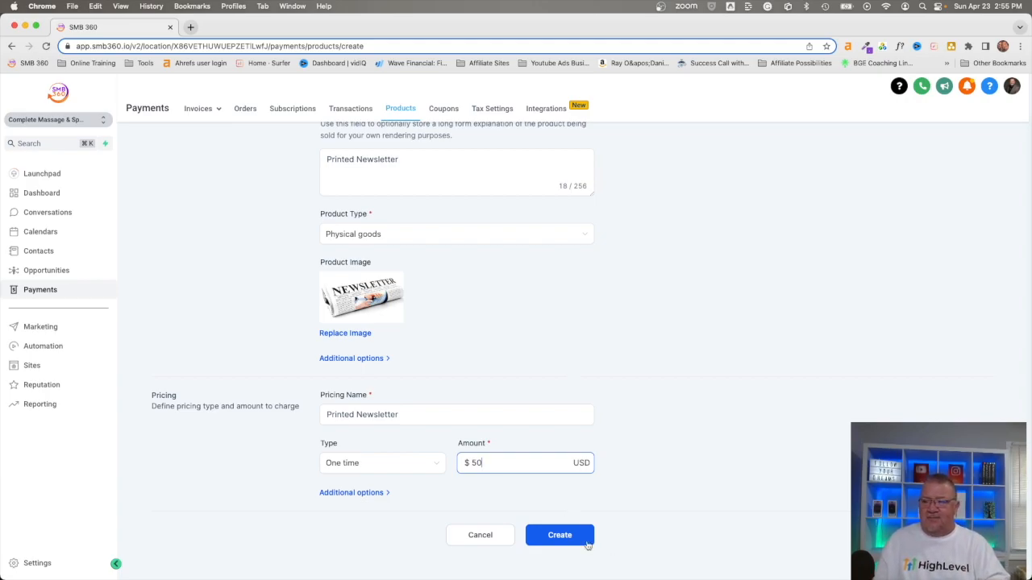
click(562, 536)
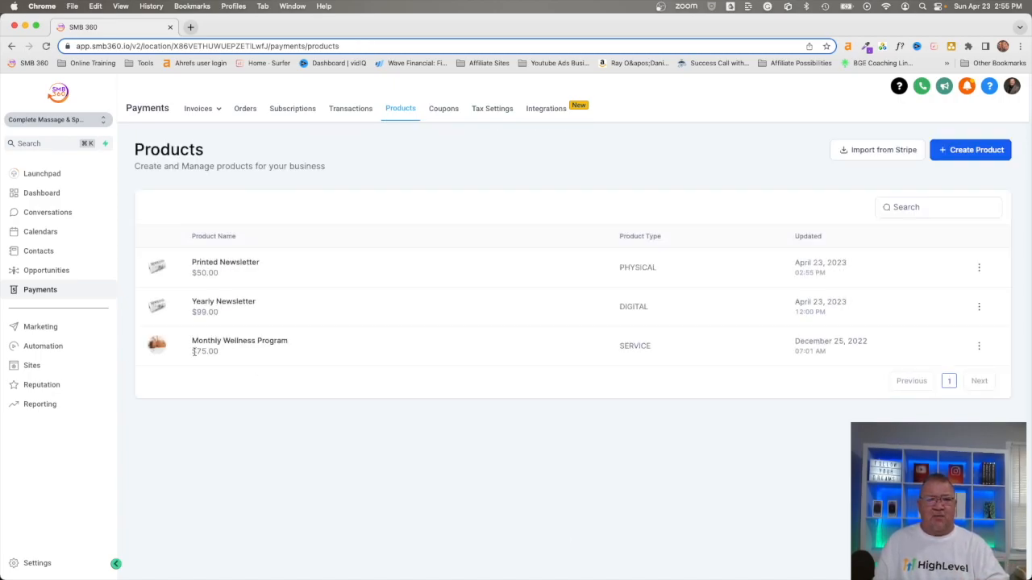
- Return to the Newsletter Funnel and start adding another product to its Product step
click(39, 367)
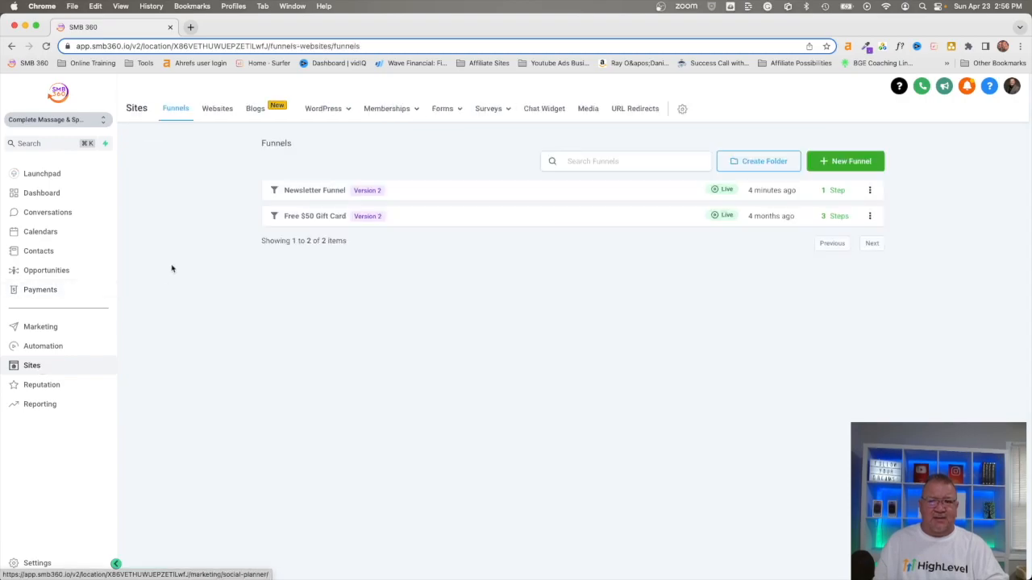
click(306, 191)
click(952, 214)
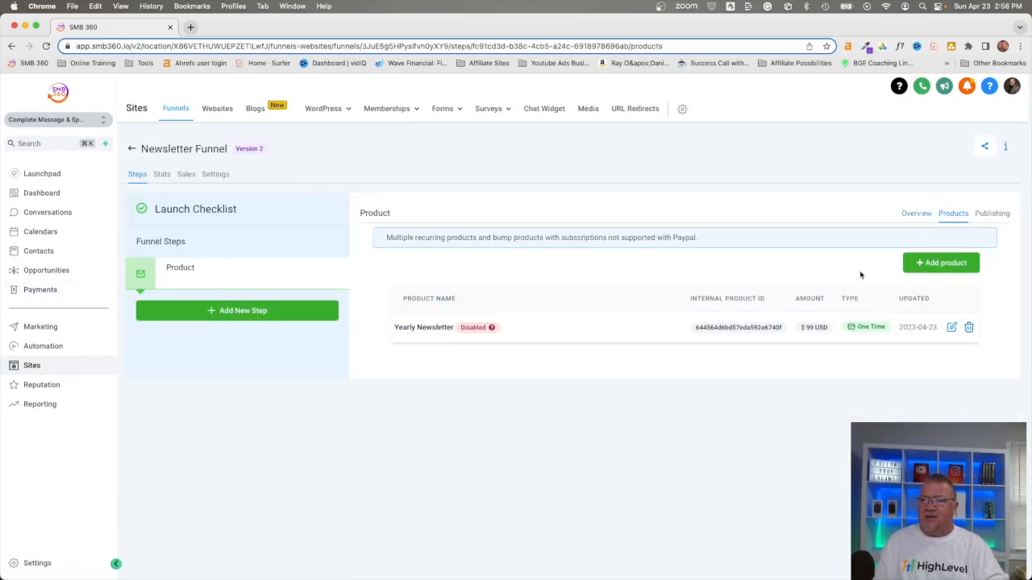
click(941, 263)
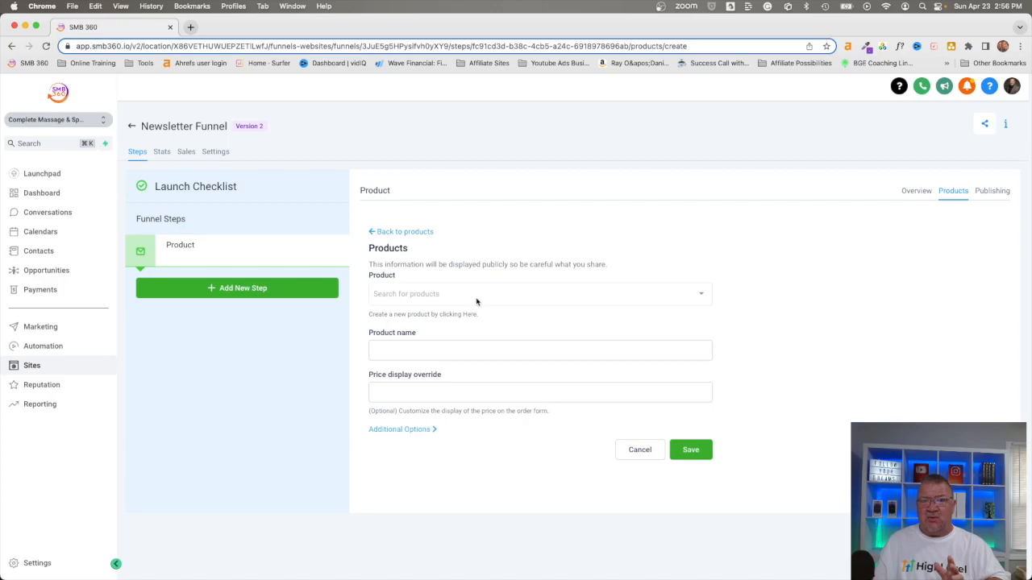
- Choose Printed Newsletter as both the funnel product and its price
click(476, 300)
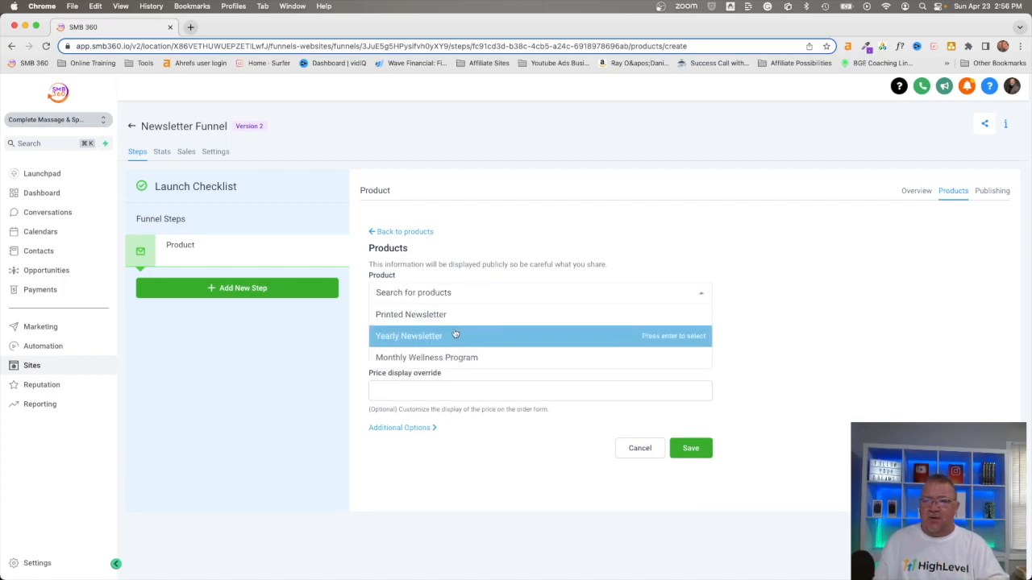
click(415, 316)
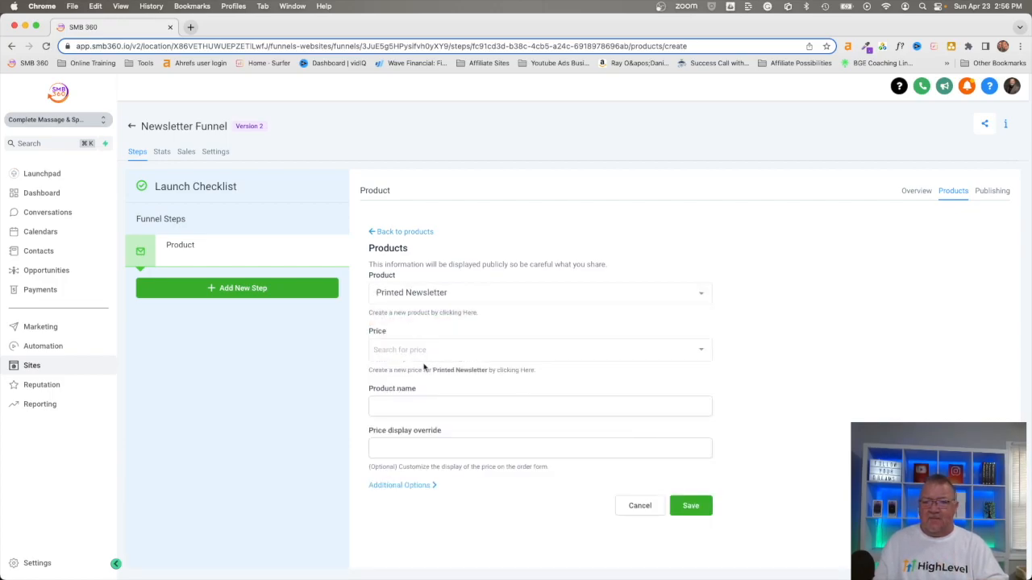
click(416, 350)
click(411, 371)
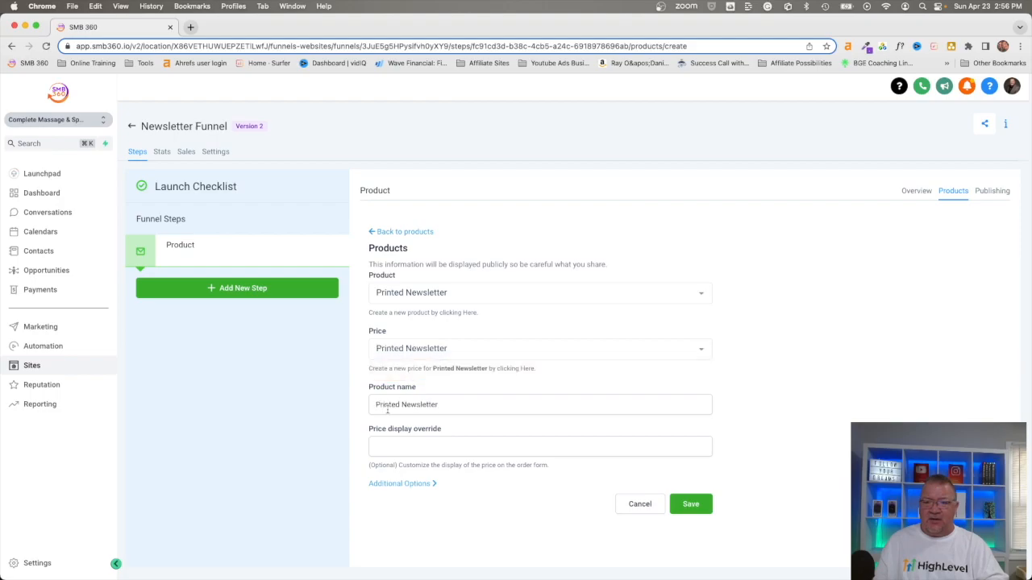
- Make the Printed Newsletter a bump product in its additional options and save it to the funnel step
click(388, 484)
scroll(521, 481, down, 1)
scroll(521, 481, down, 1)
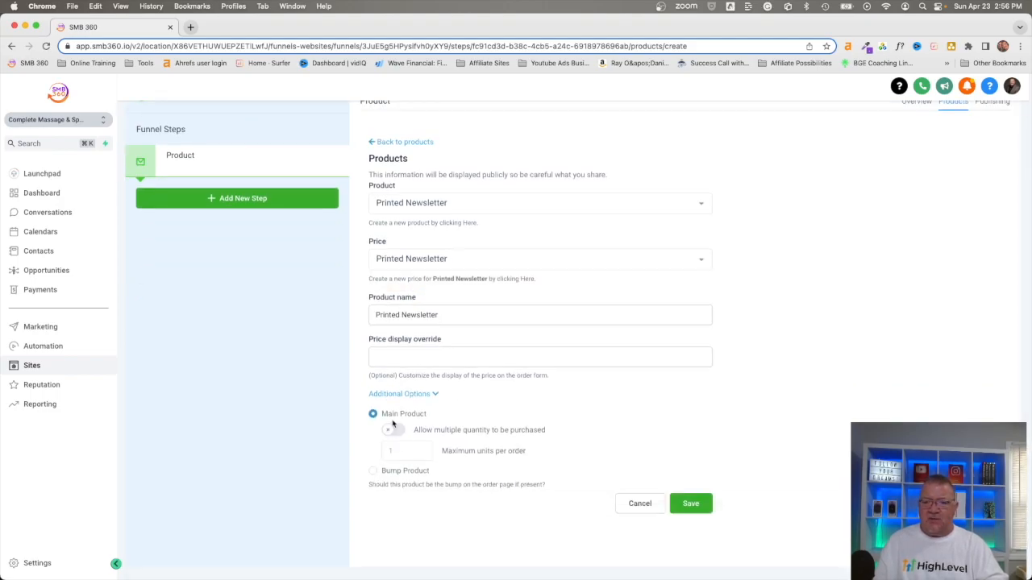
click(374, 472)
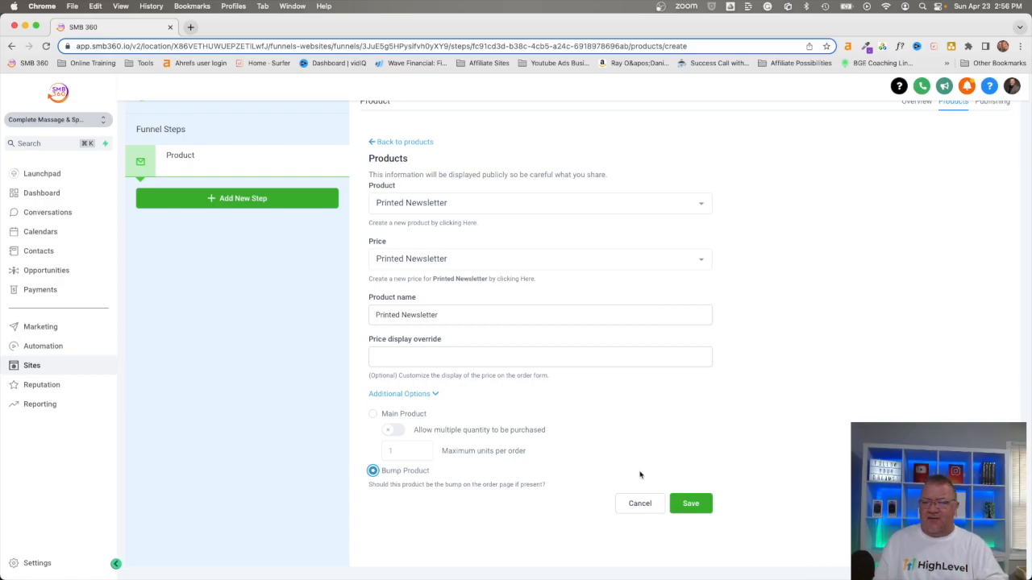
click(685, 503)
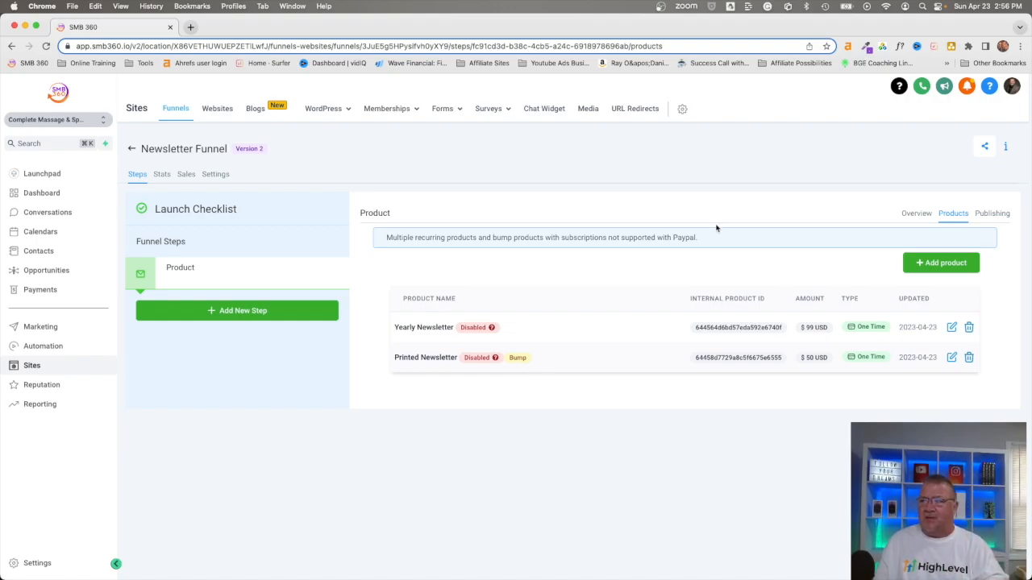
- Open the Product step's control page in the page builder and select its one-step order form
click(915, 215)
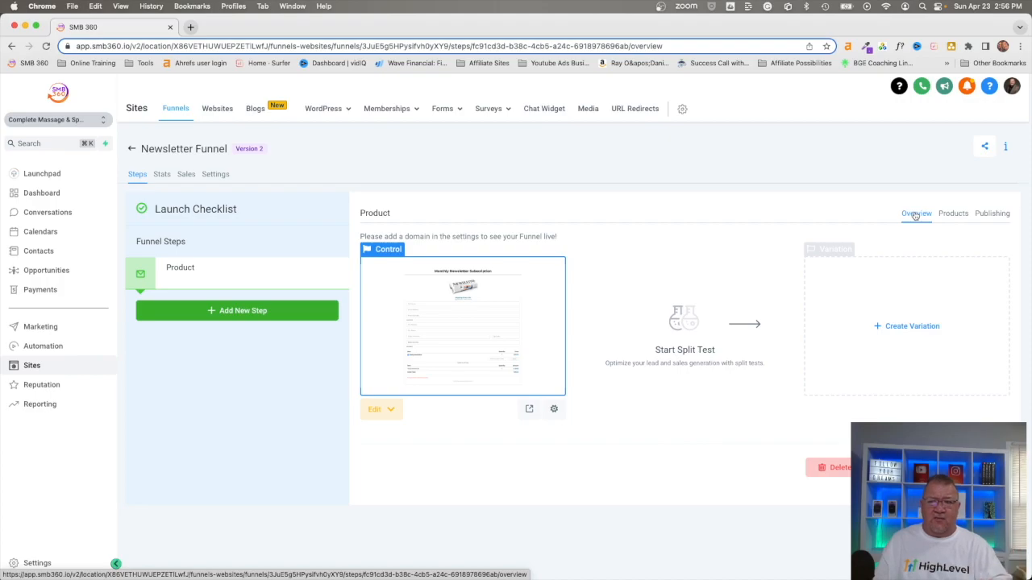
click(465, 324)
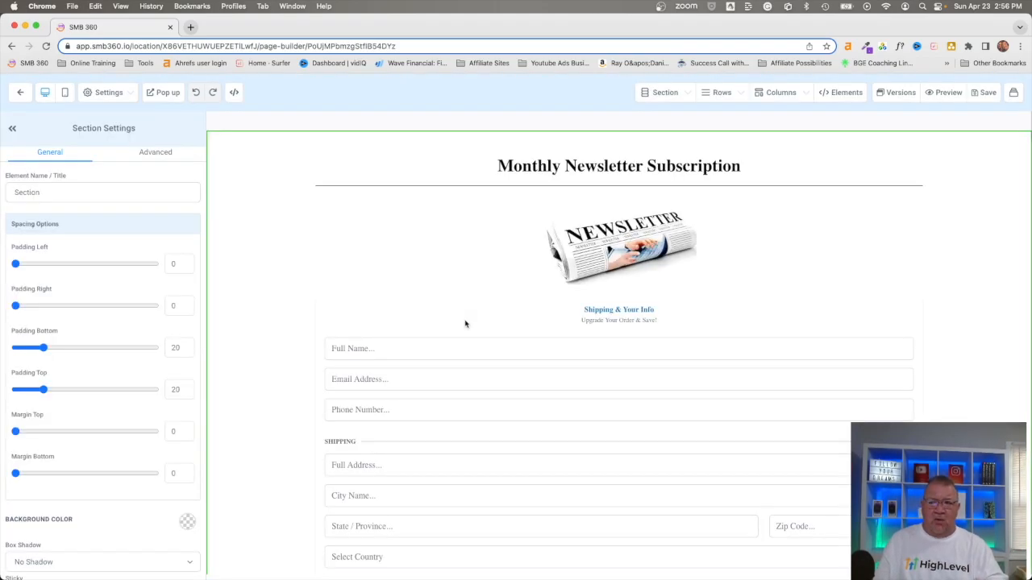
click(474, 361)
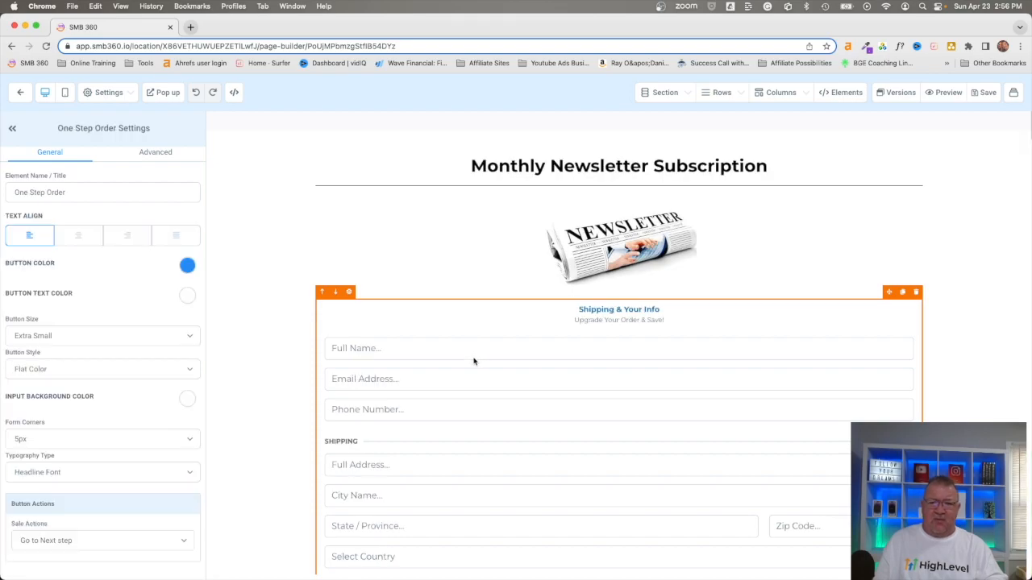
- Enable the order bump in the one-step order form's advanced settings
click(155, 153)
scroll(158, 244, down, 10)
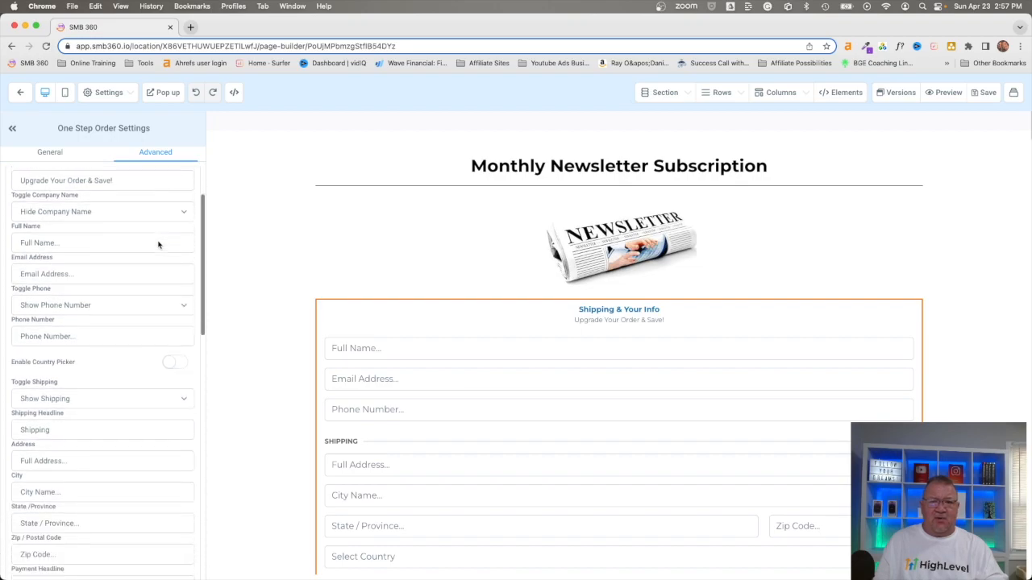
scroll(158, 244, down, 10)
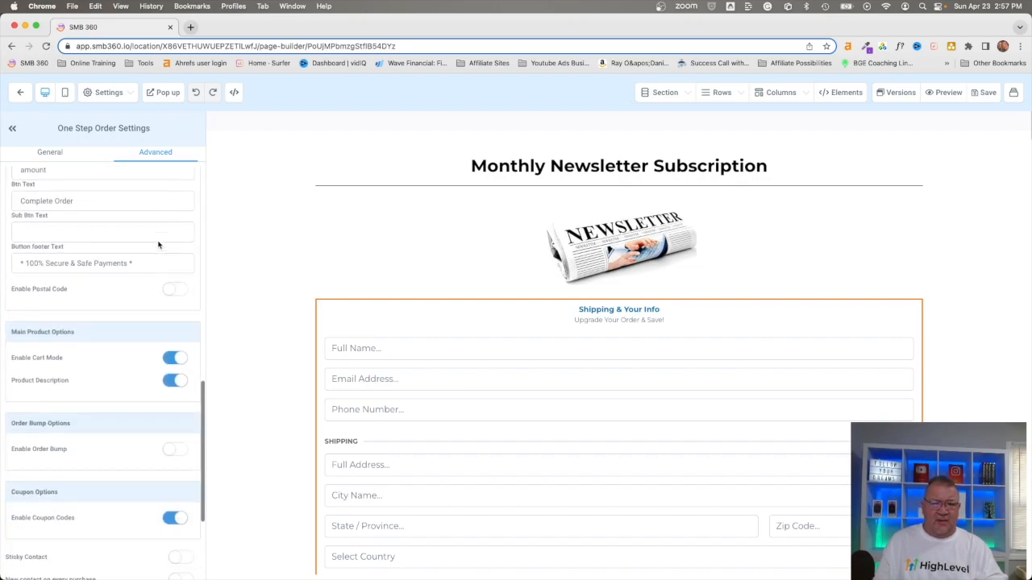
scroll(104, 269, up, 5)
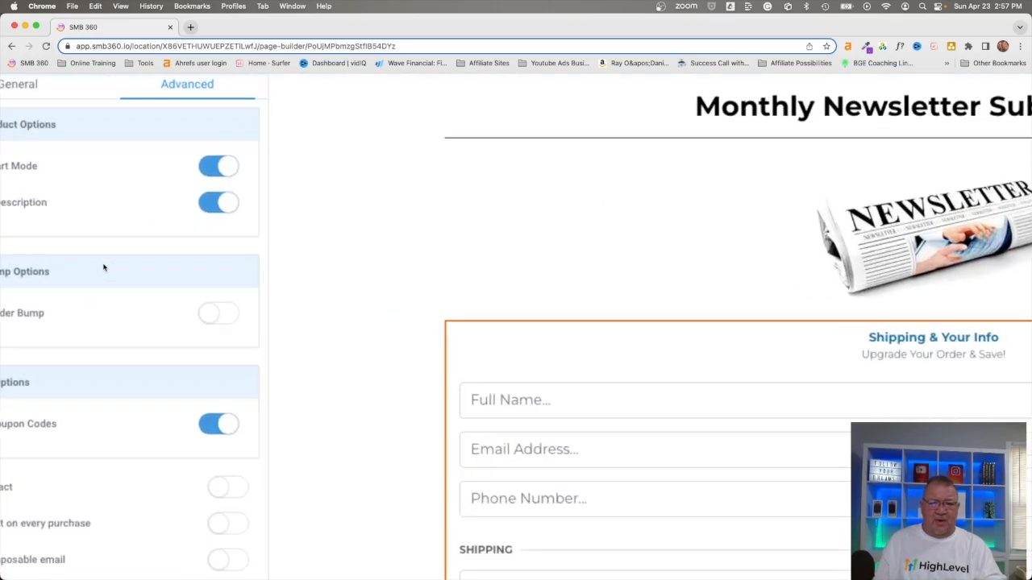
scroll(104, 268, down, 1)
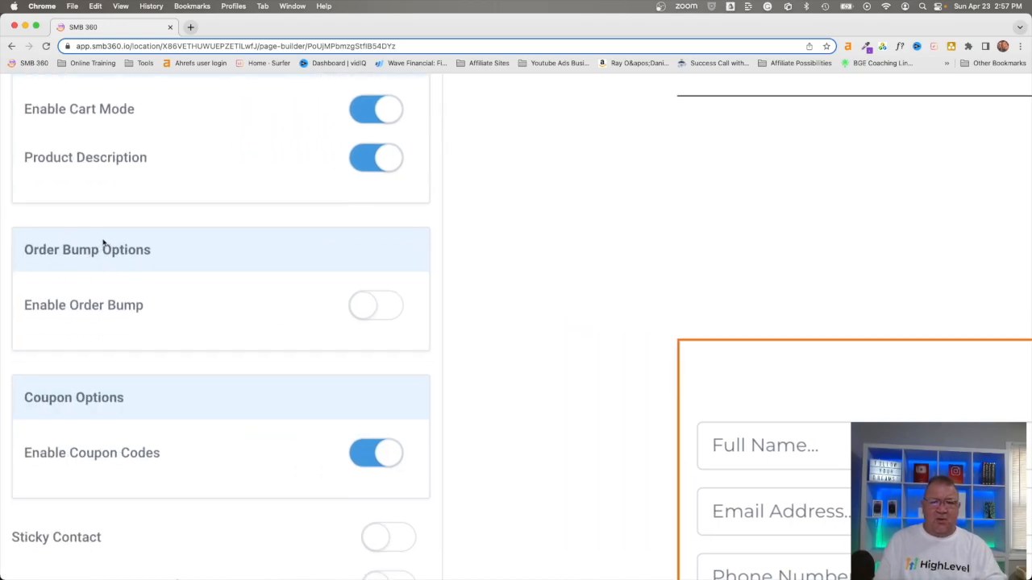
click(368, 309)
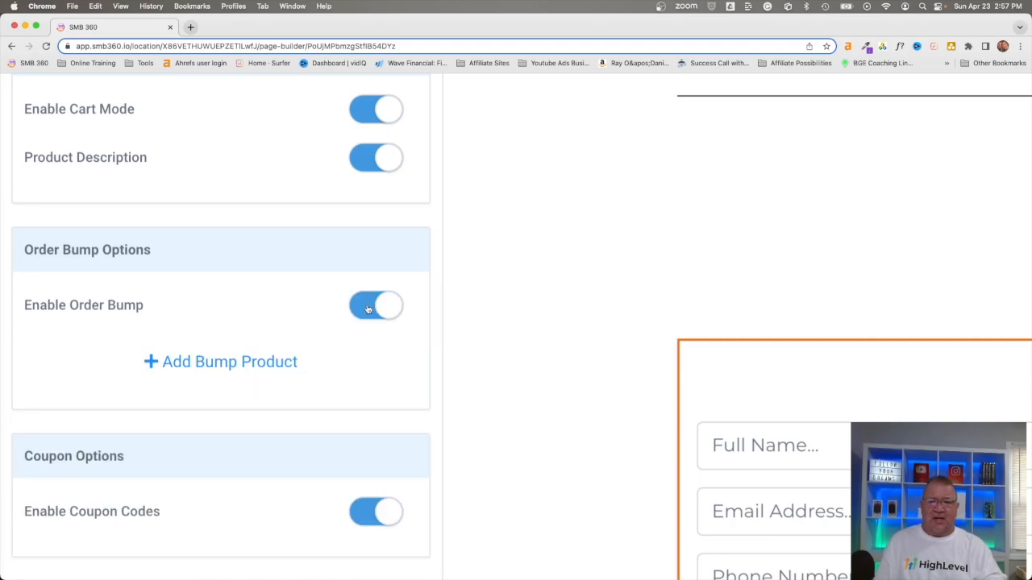
- Add a bump product to the order form and choose Printed Newsletter for it
scroll(368, 310, down, 2)
click(216, 304)
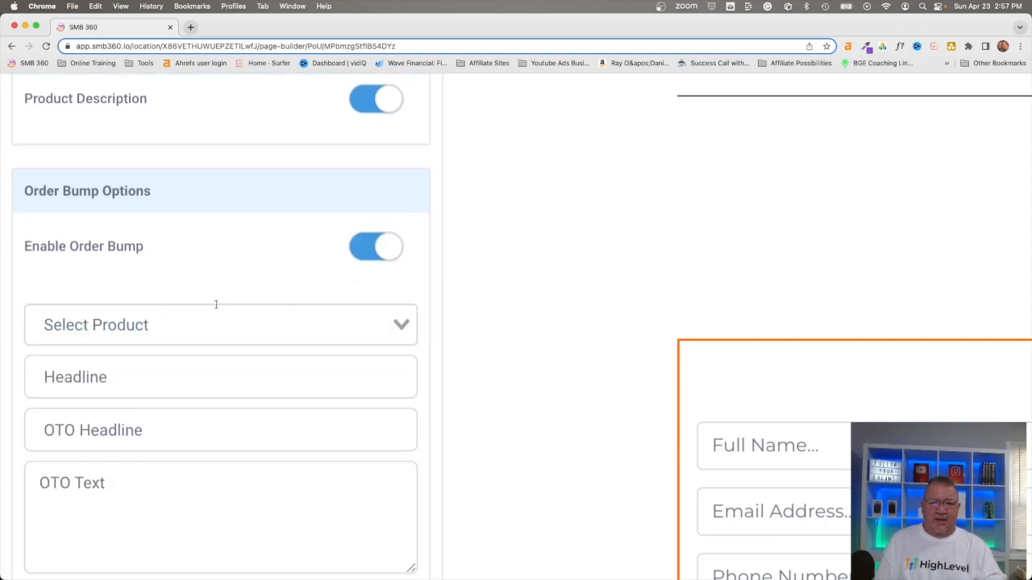
click(229, 326)
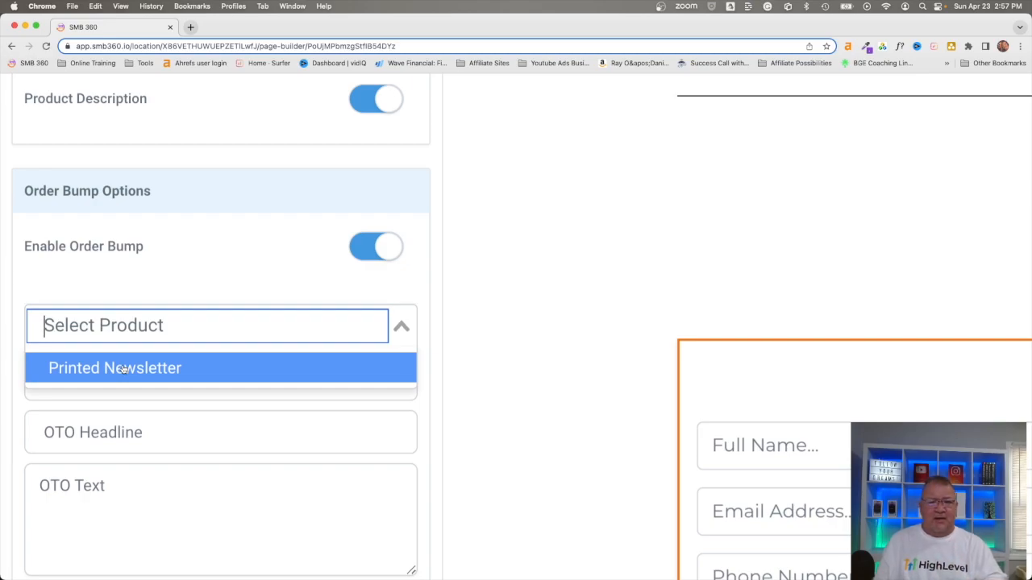
click(123, 369)
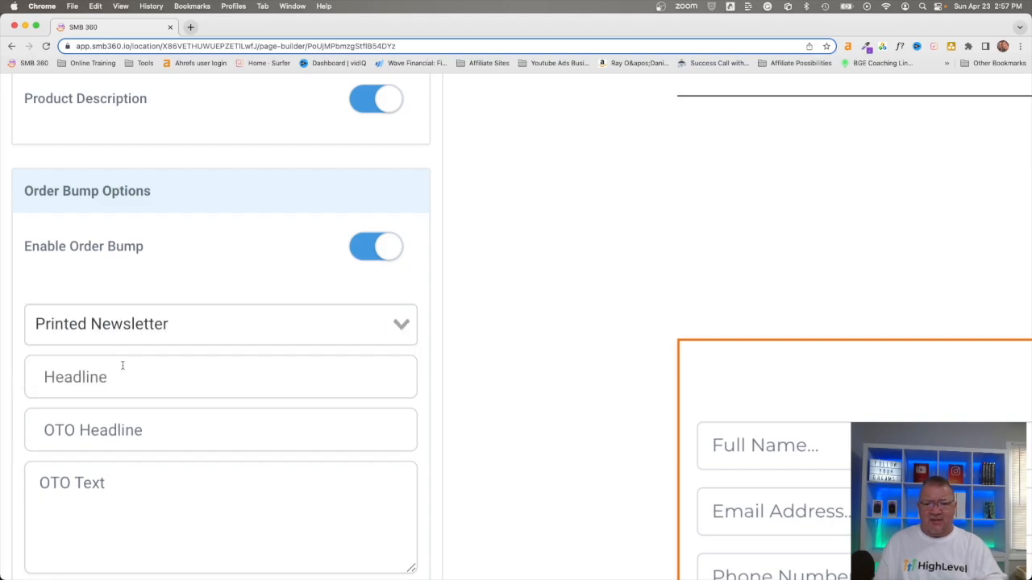
- Set the bump's headline to "Do you want this newsletter mailed to you?" and its OTO headline to "Get newsletter mailed to you"
click(115, 377)
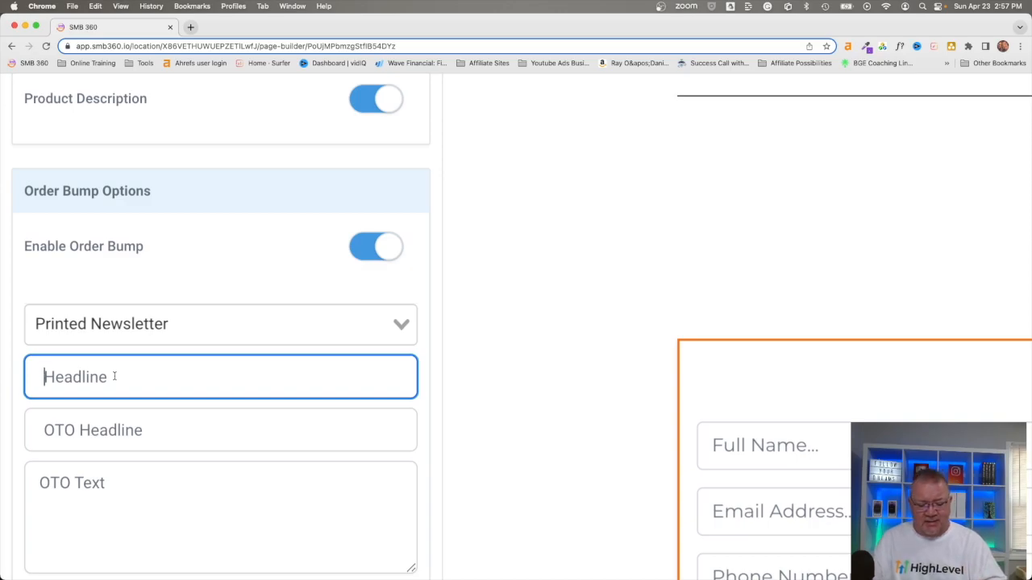
text(Do you want this newsletter mailed to you?)
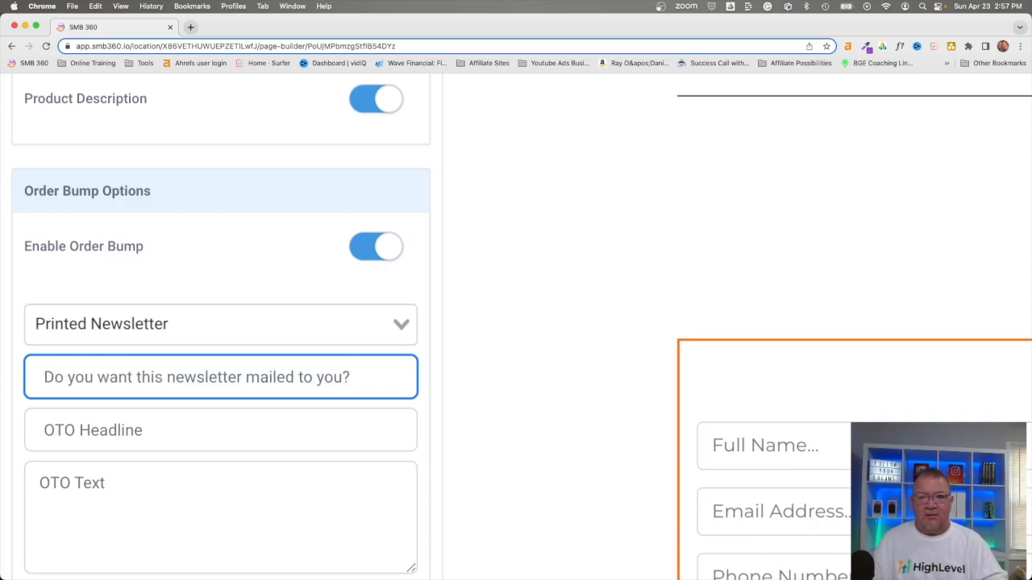
click(92, 436)
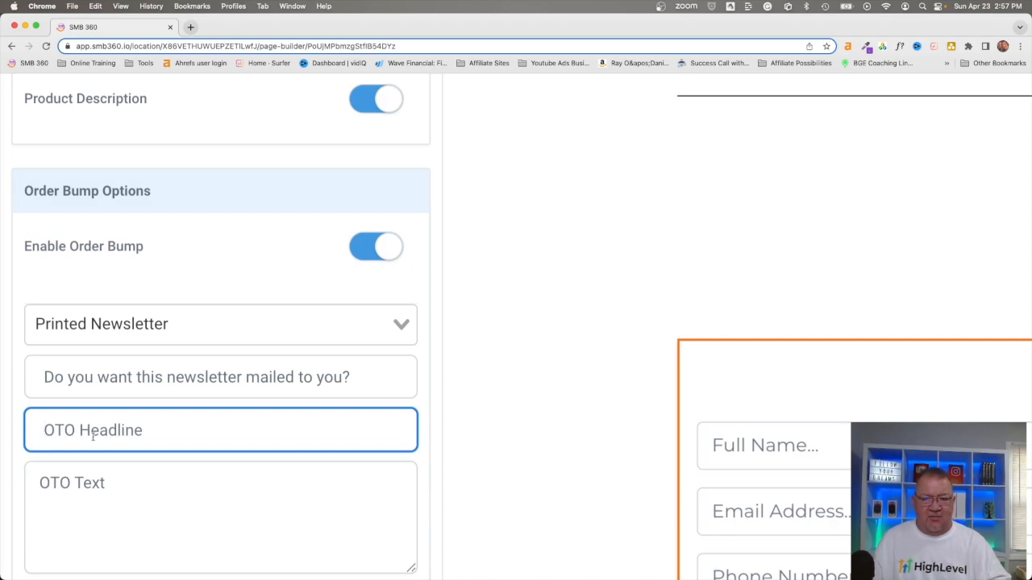
text(Get newsletter mailed to you)
- Enter "We will mail the newsletter to you each month." as the bump's OTO text
key(Tab)
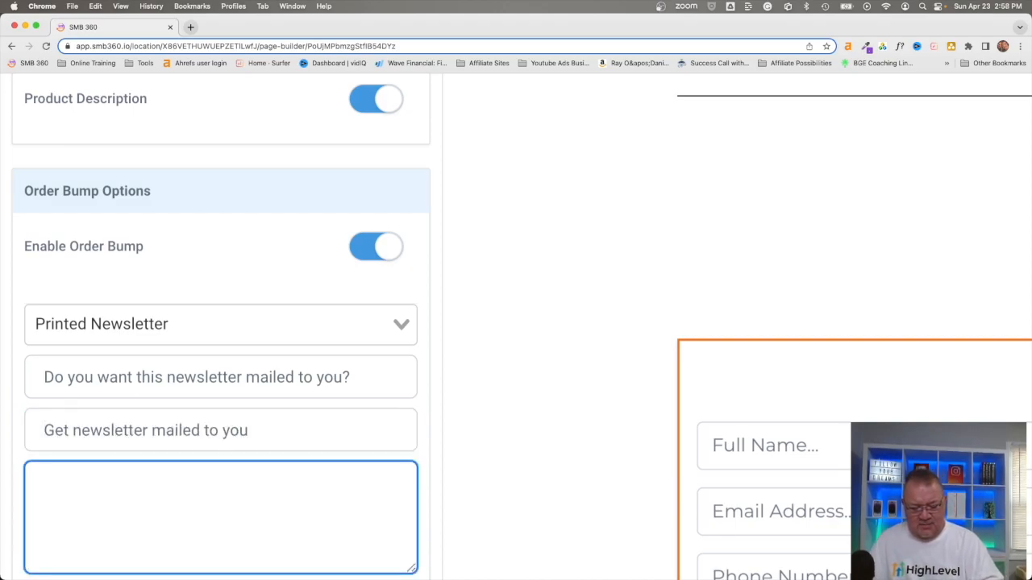
text(We will)
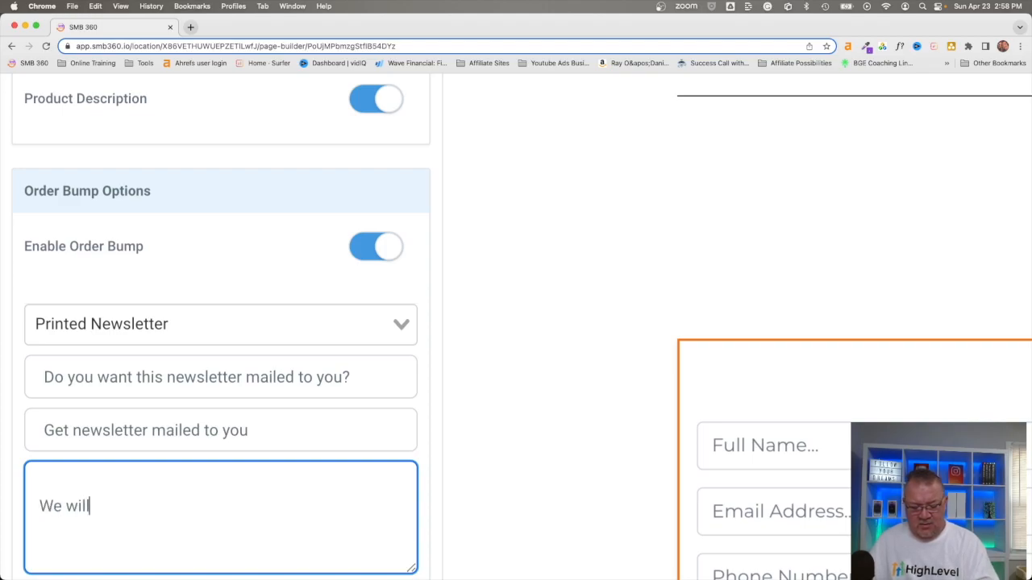
text( mail the )
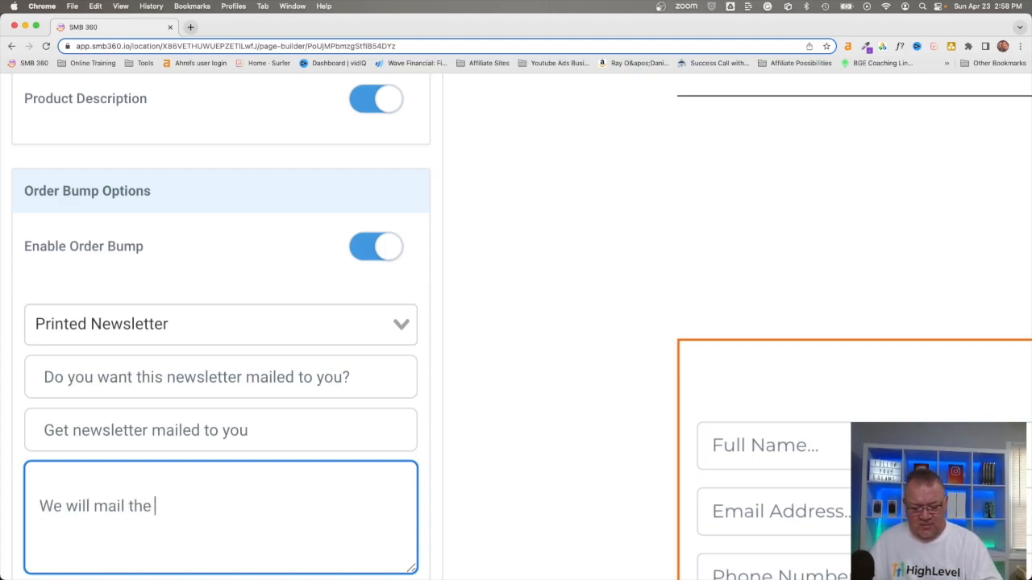
text(newslett)
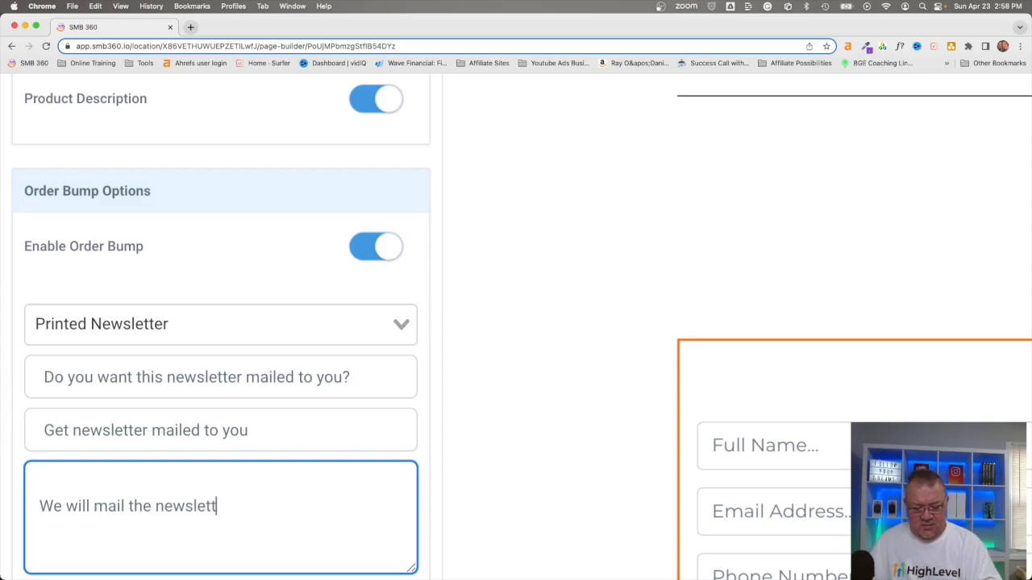
text(er to you ea)
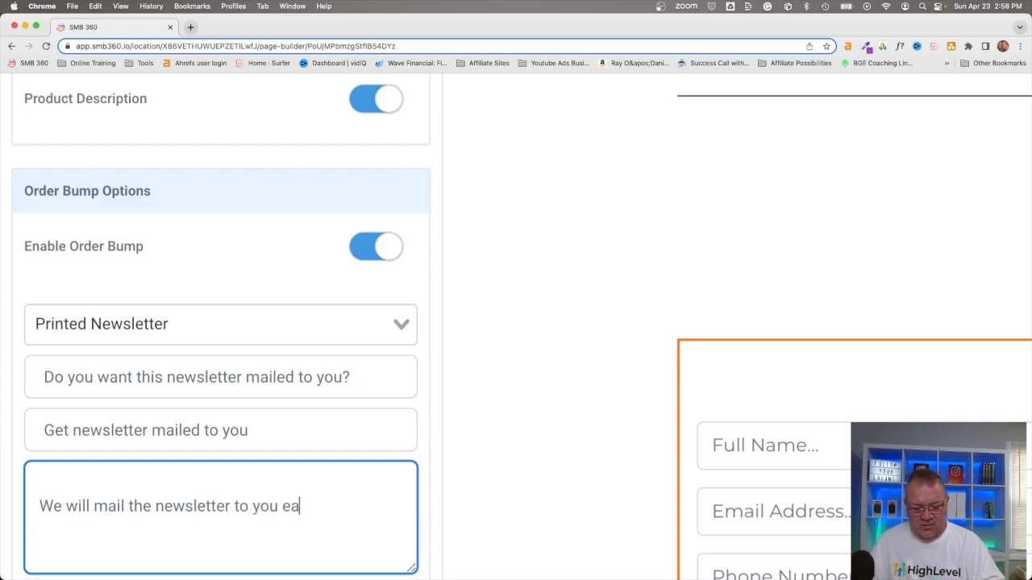
text(ch month.)
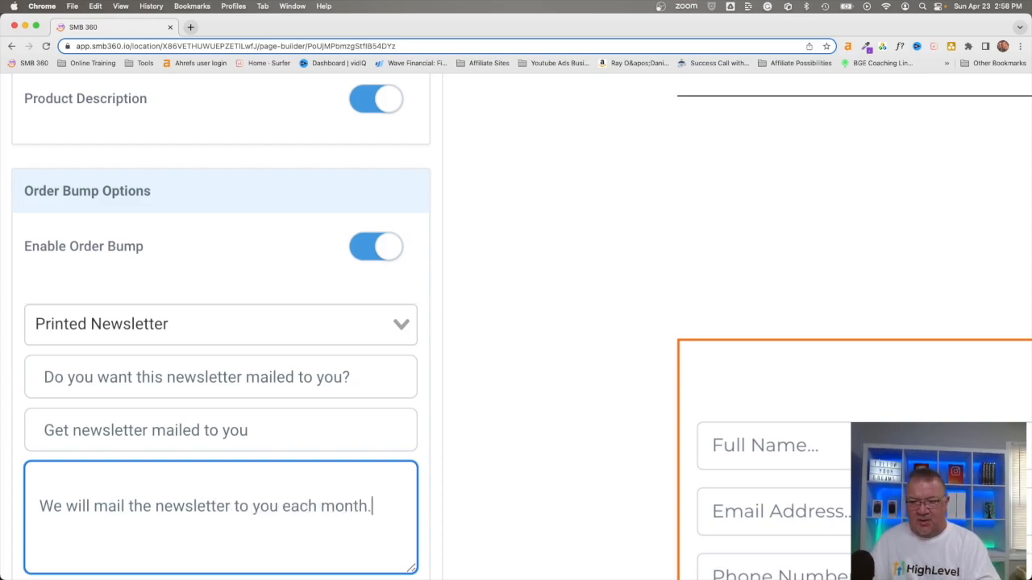
- Use newsletter.jpeg from the media library as the bump's image and save the bump product
scroll(143, 492, down, 5)
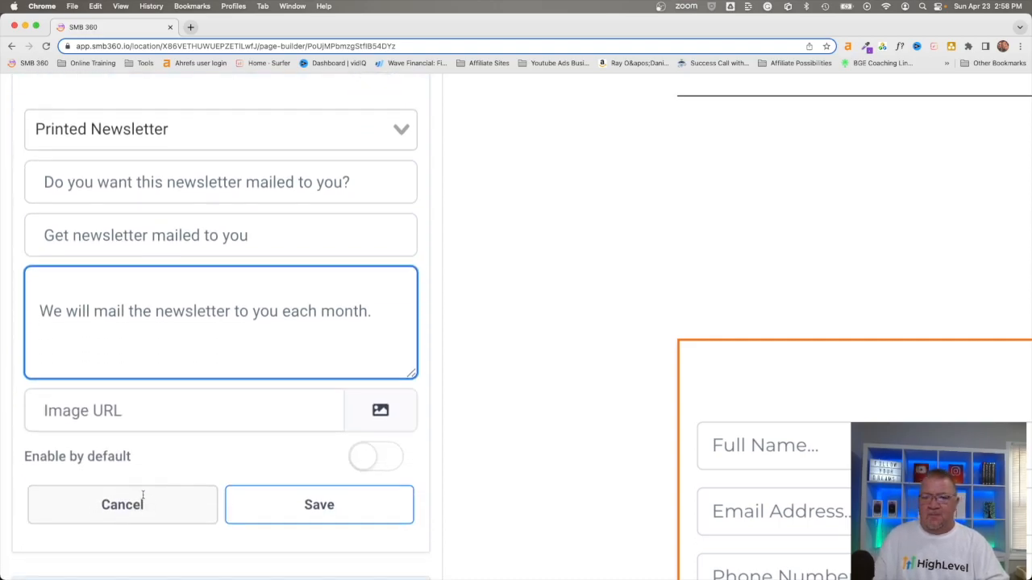
click(380, 411)
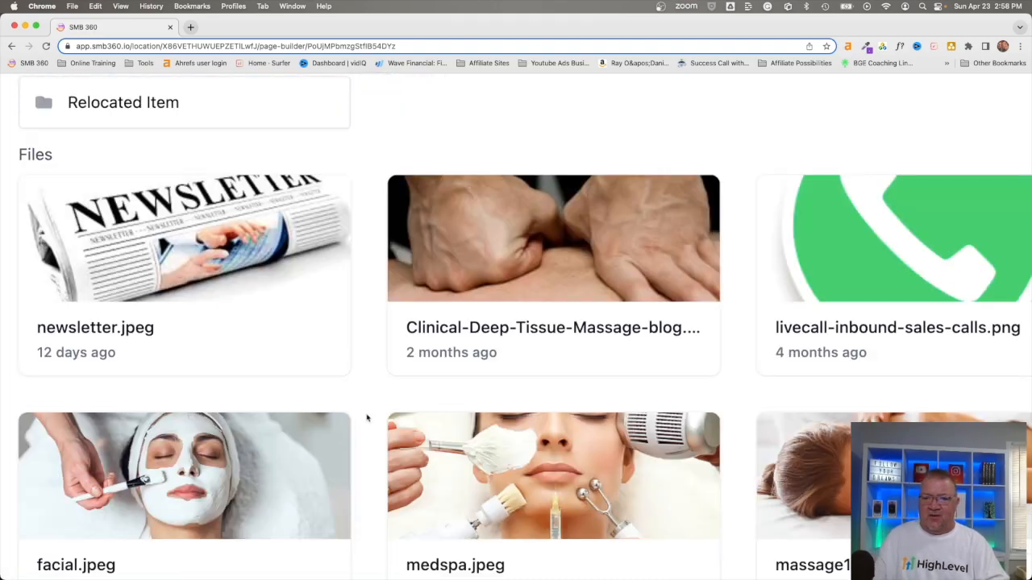
click(145, 258)
click(292, 505)
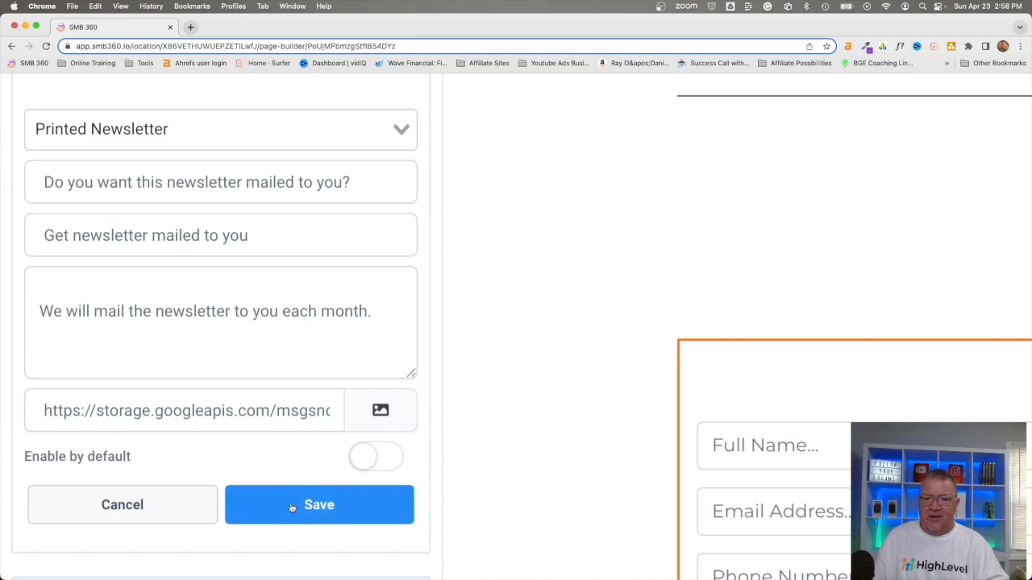
- Reopen the saved bump product, enable it by default and update it
scroll(293, 508, down, 5)
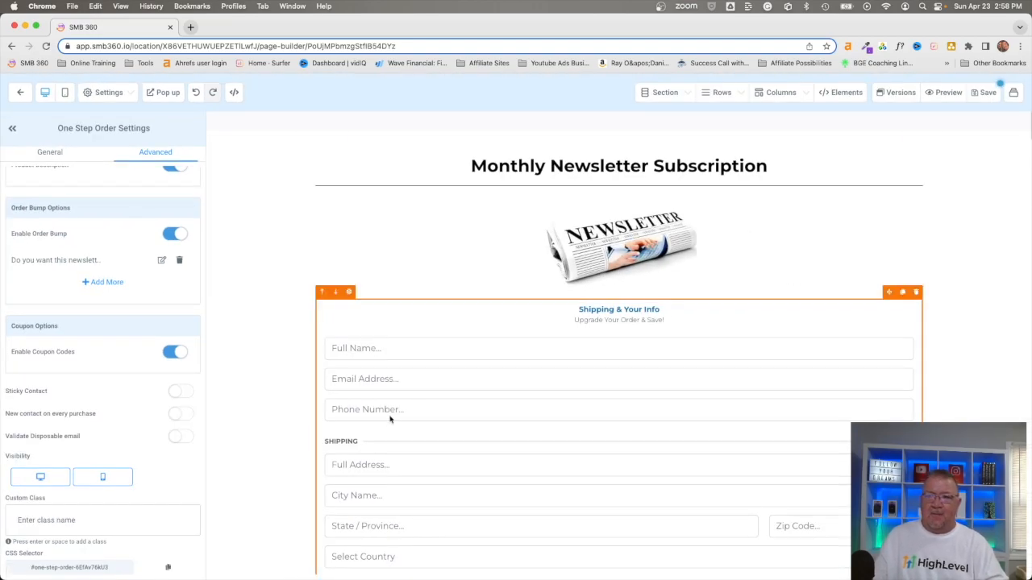
scroll(391, 418, down, 5)
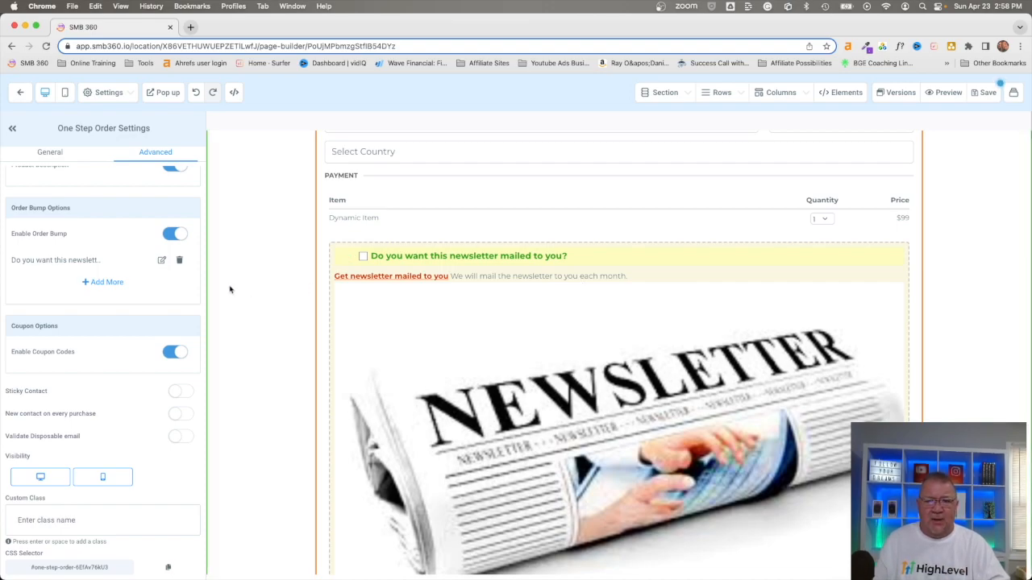
click(162, 260)
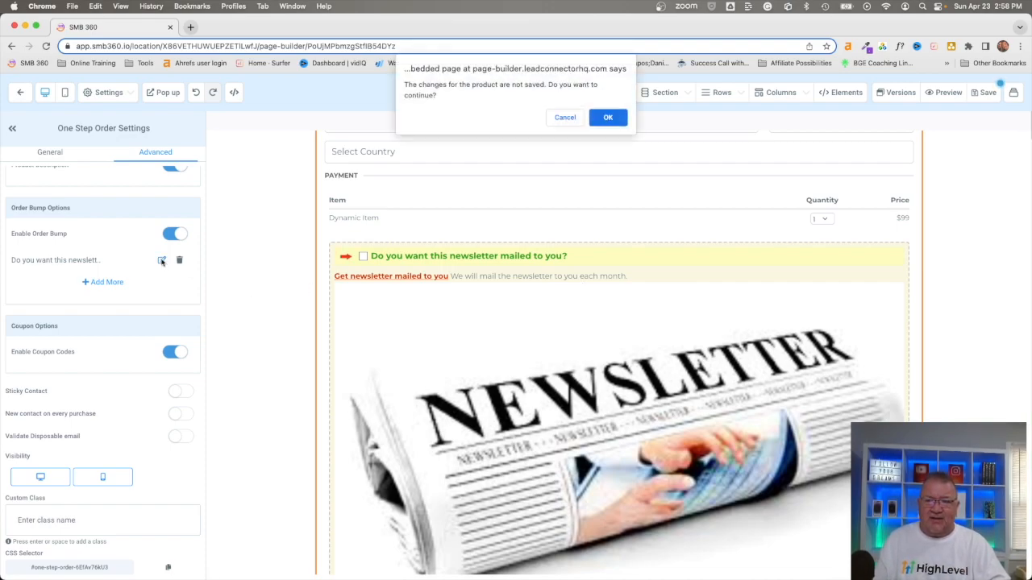
click(607, 118)
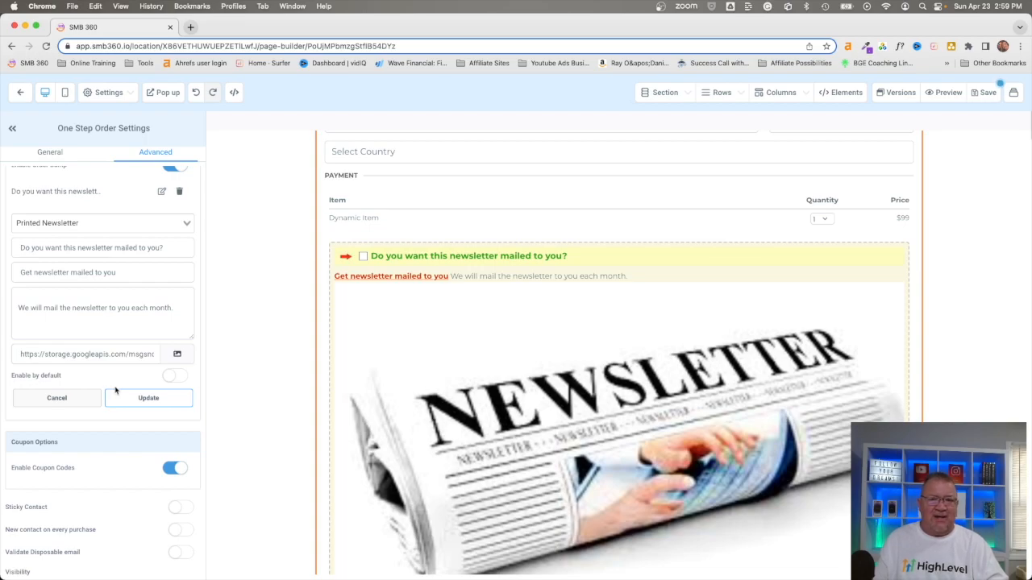
click(171, 376)
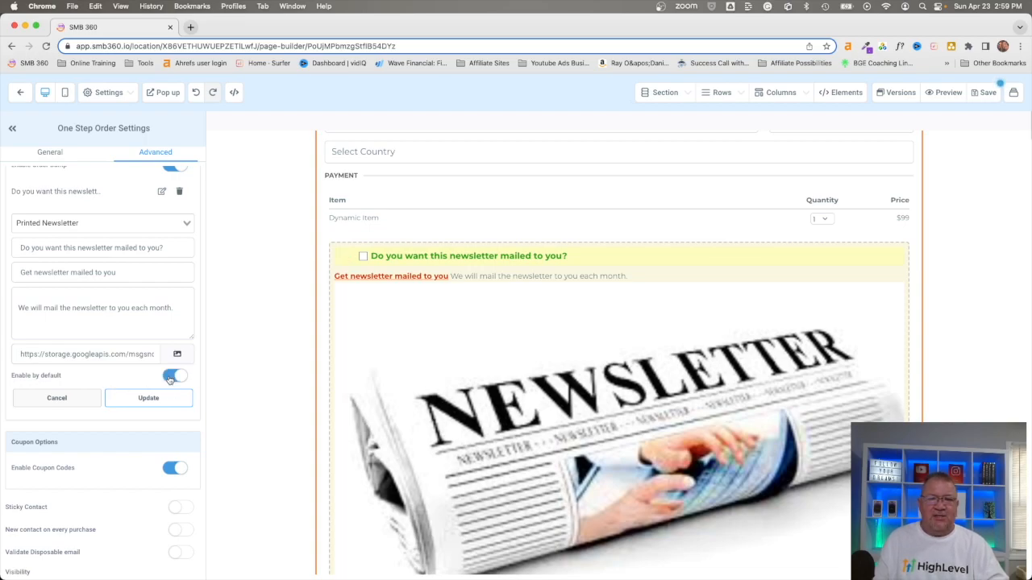
click(142, 403)
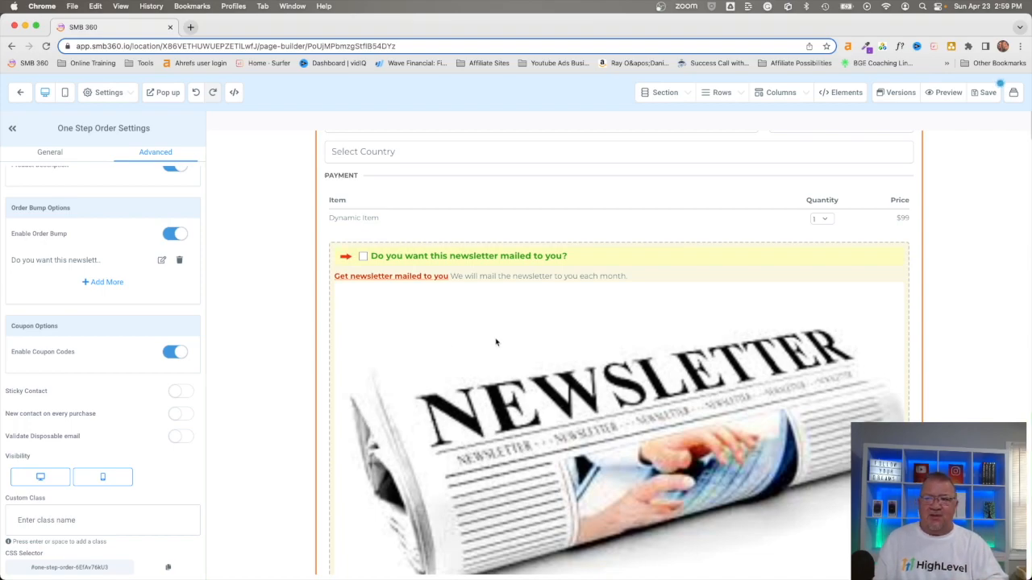
- Save the order page, leaving its SEO metadata as is, and open the page preview
click(986, 93)
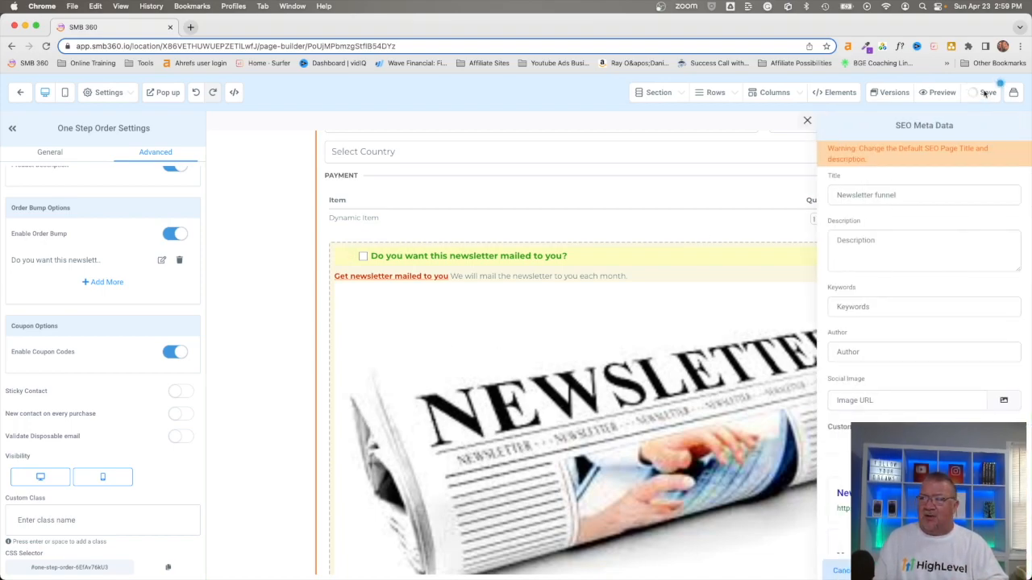
click(807, 121)
click(939, 93)
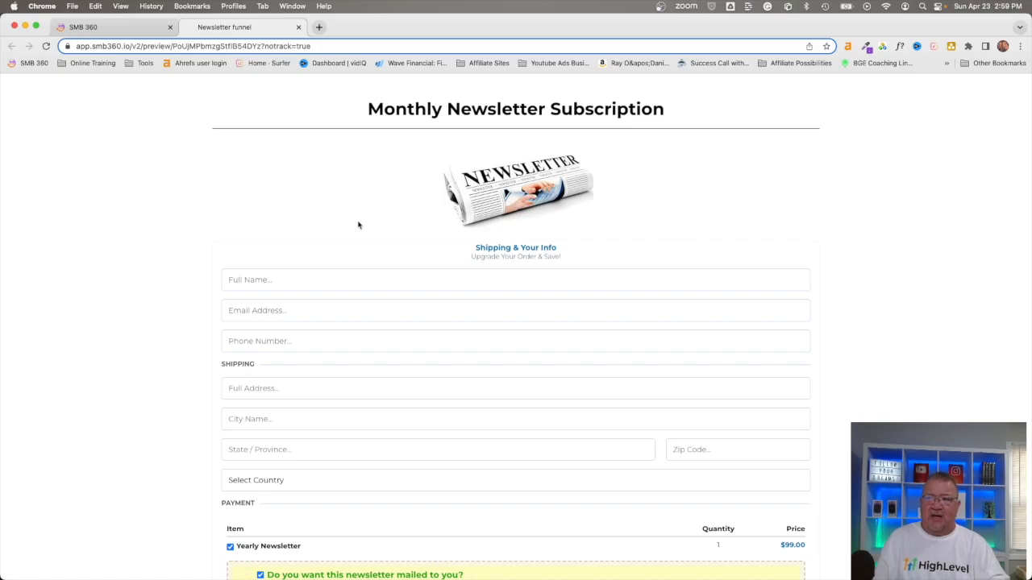
- Examine the previewed order form, checking the preselected bump offer and the order summary's item amounts and total
scroll(615, 223, down, 3)
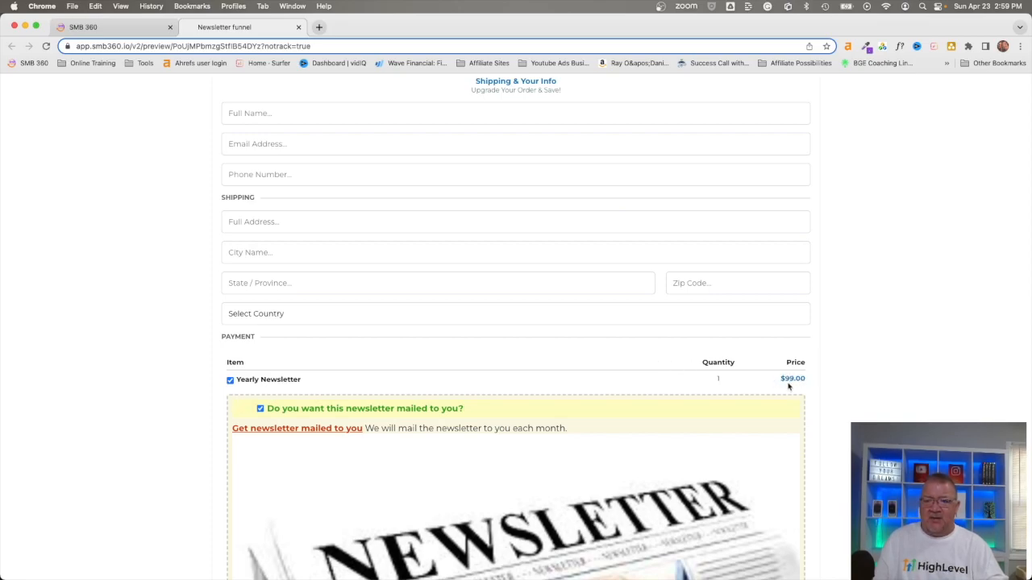
scroll(788, 387, down, 3)
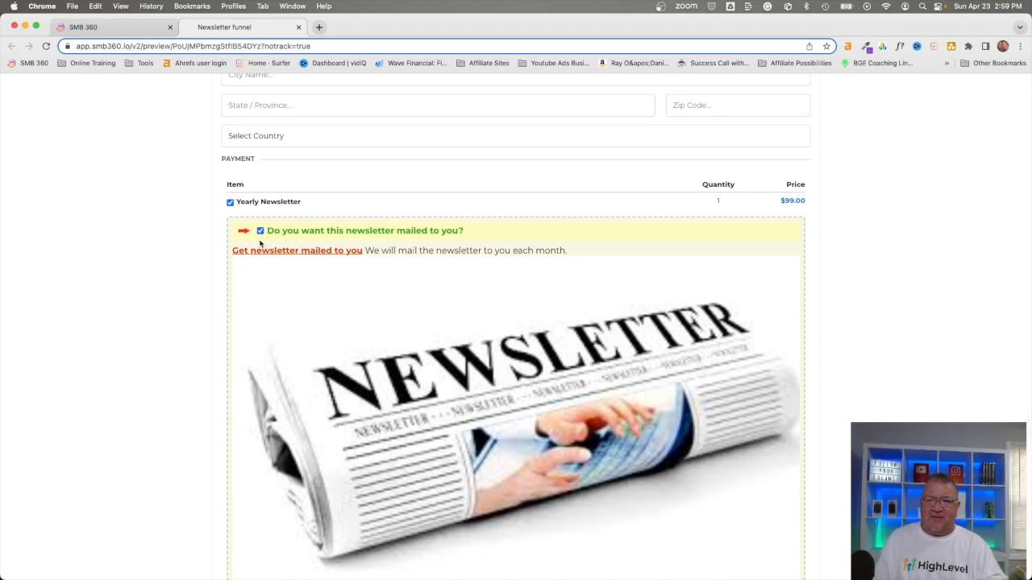
scroll(435, 323, down, 3)
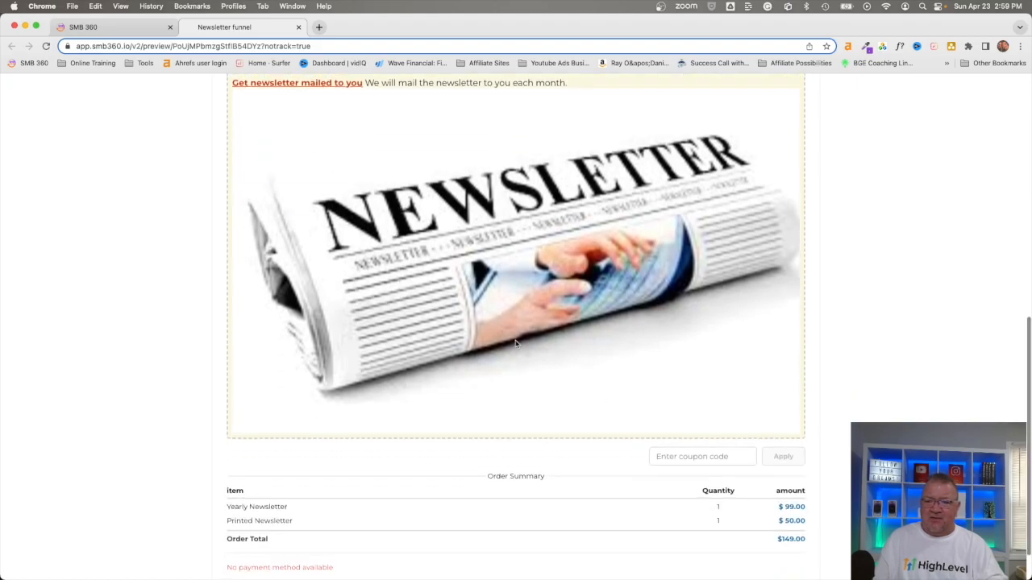
scroll(516, 344, down, 1)
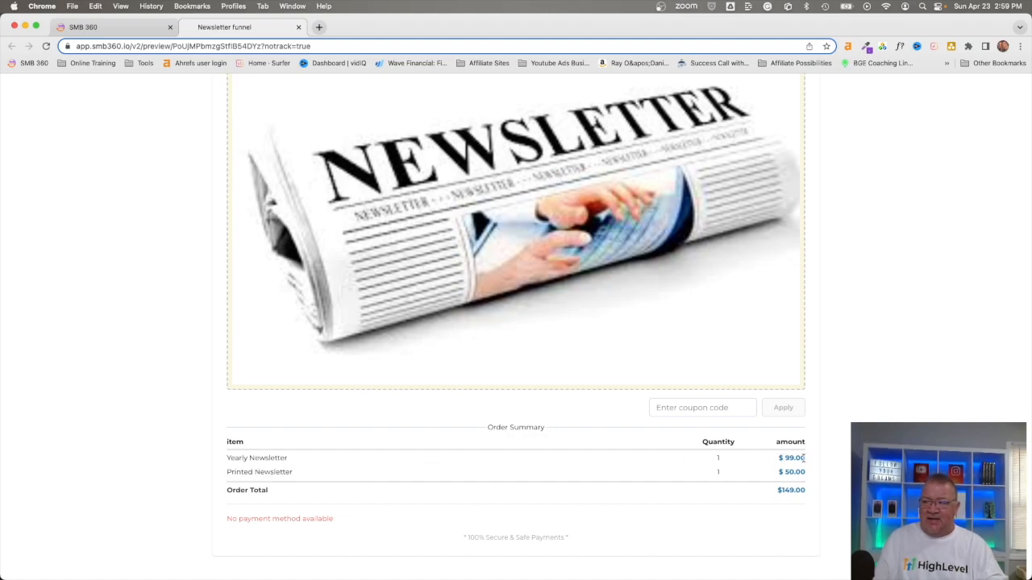
drag(772, 491, 815, 493)
scroll(815, 493, up, 5)
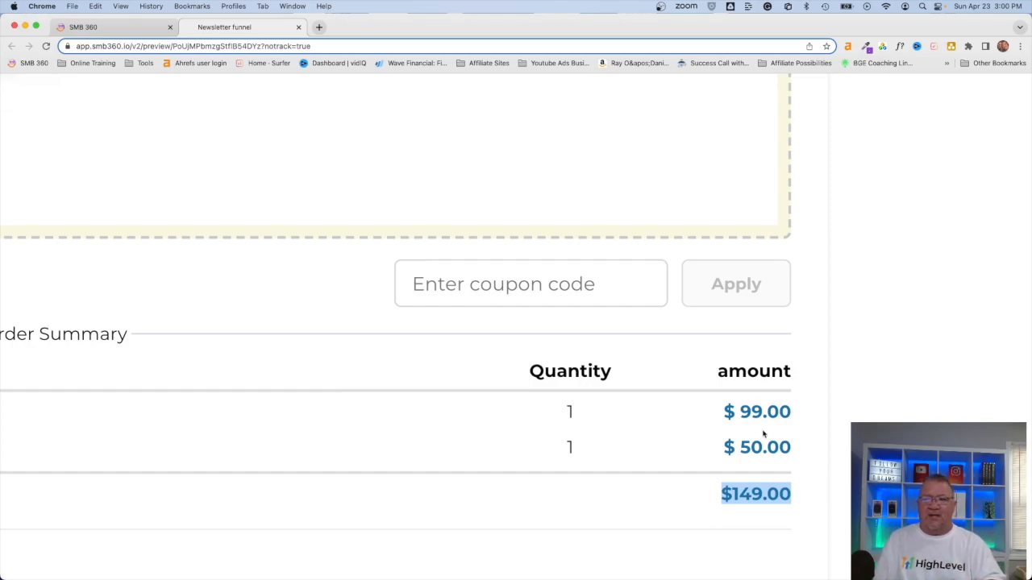
scroll(556, 312, down, 5)
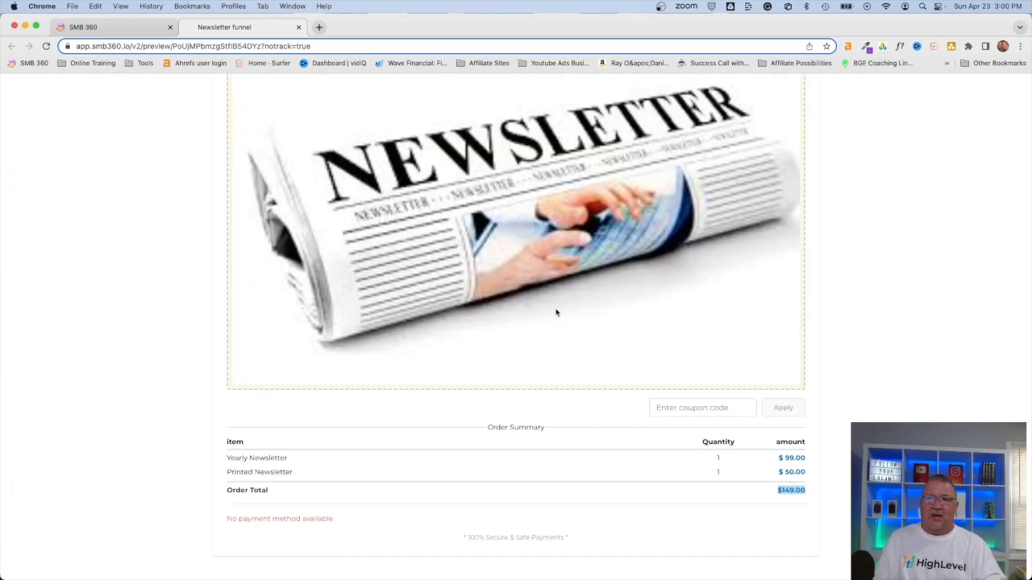
scroll(556, 312, up, 10)
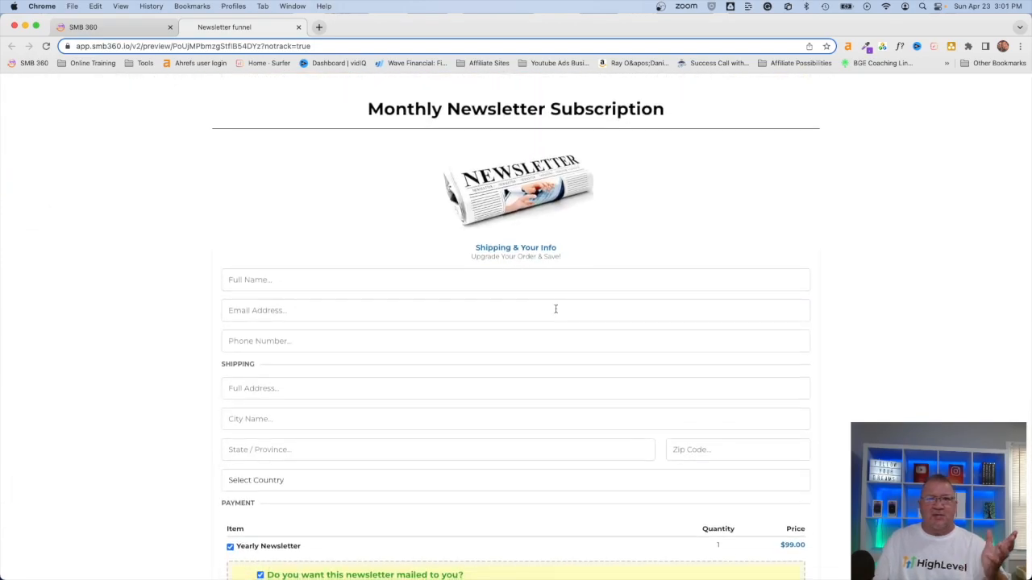